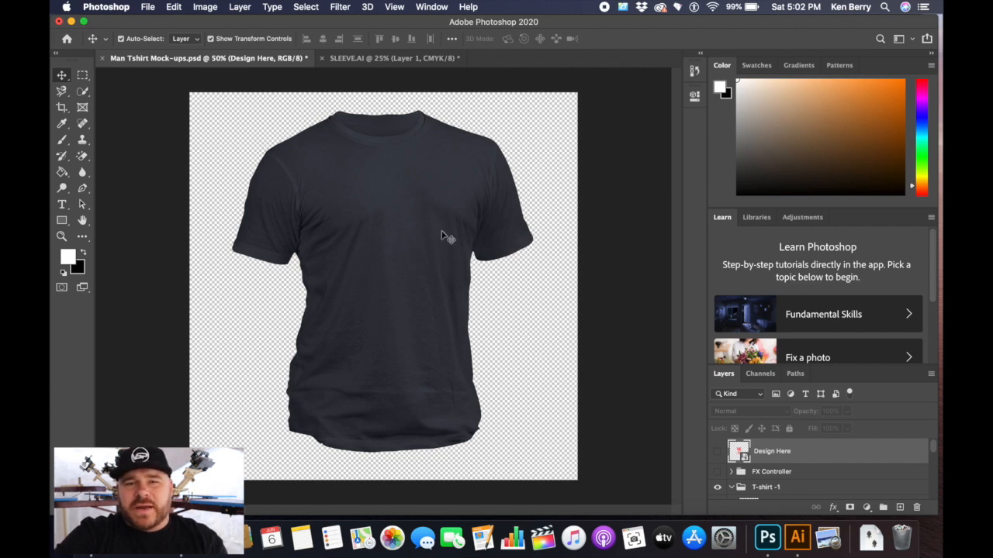
# Delete the Hue/Saturation 1 adjustment layer above the T-shirt color layer.
pyautogui.scroll(-2, 748, 473)
pyautogui.scroll(-3, 744, 473)
pyautogui.scroll(2, 815, 483)
pyautogui.scroll(-3, 815, 483)
pyautogui.click(822, 446)
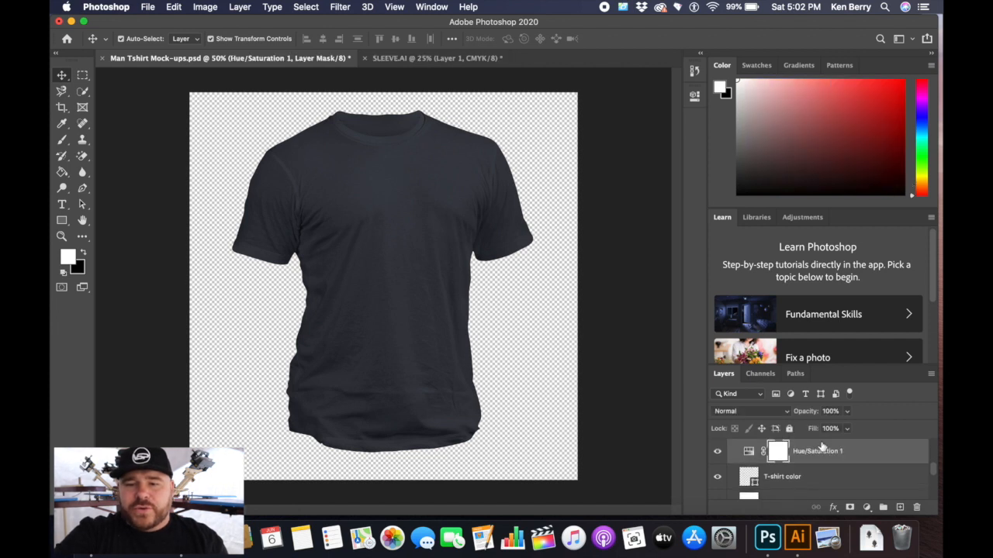
pyautogui.press('Delete')
# Change the T-shirt color fill layer to a very dark grey and deselect the layer.
pyautogui.doubleClick(749, 451)
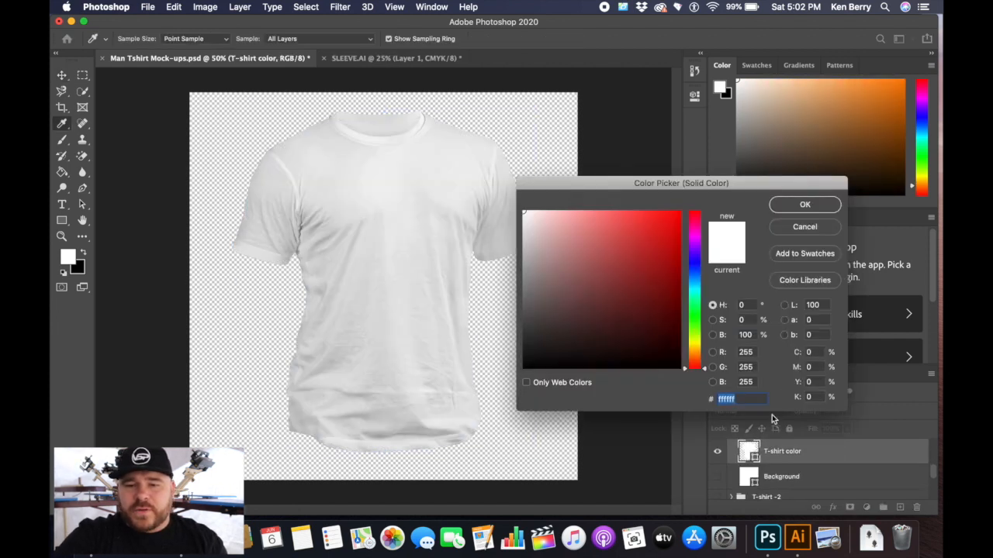
pyautogui.moveTo(694, 341)
pyautogui.mouseDown()
pyautogui.moveTo(695, 281)
pyautogui.moveTo(695, 325)
pyautogui.mouseUp()
pyautogui.click(633, 266)
pyautogui.moveTo(633, 267)
pyautogui.mouseDown()
pyautogui.moveTo(656, 280)
pyautogui.moveTo(644, 349)
pyautogui.moveTo(622, 279)
pyautogui.moveTo(655, 223)
pyautogui.moveTo(657, 250)
pyautogui.moveTo(594, 279)
pyautogui.moveTo(585, 304)
pyautogui.moveTo(532, 352)
pyautogui.mouseUp()
pyautogui.click(779, 211)
pyautogui.press('v')
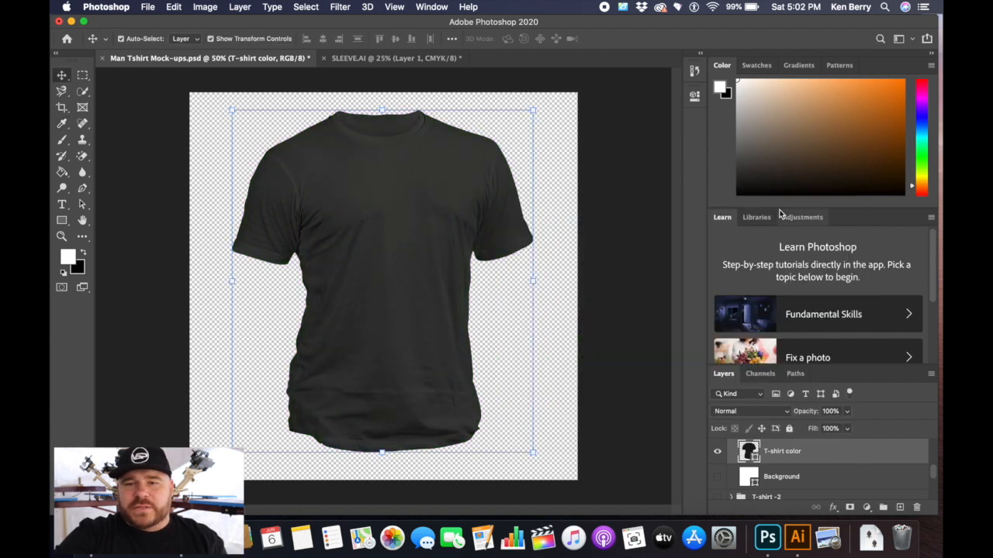
pyautogui.click(660, 194)
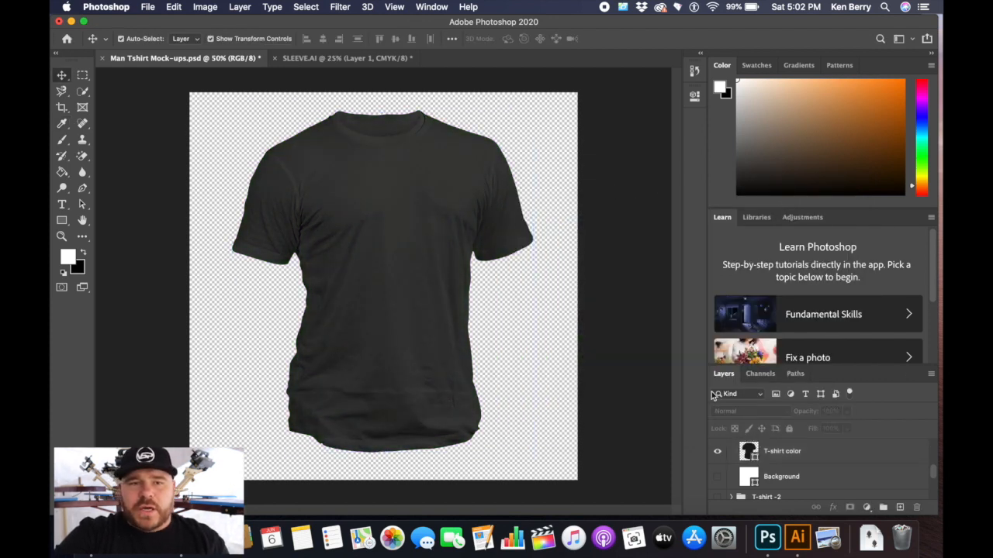
# Switch to Illustrator and copy the whole War Pig Apparel logo group.
pyautogui.click(797, 537)
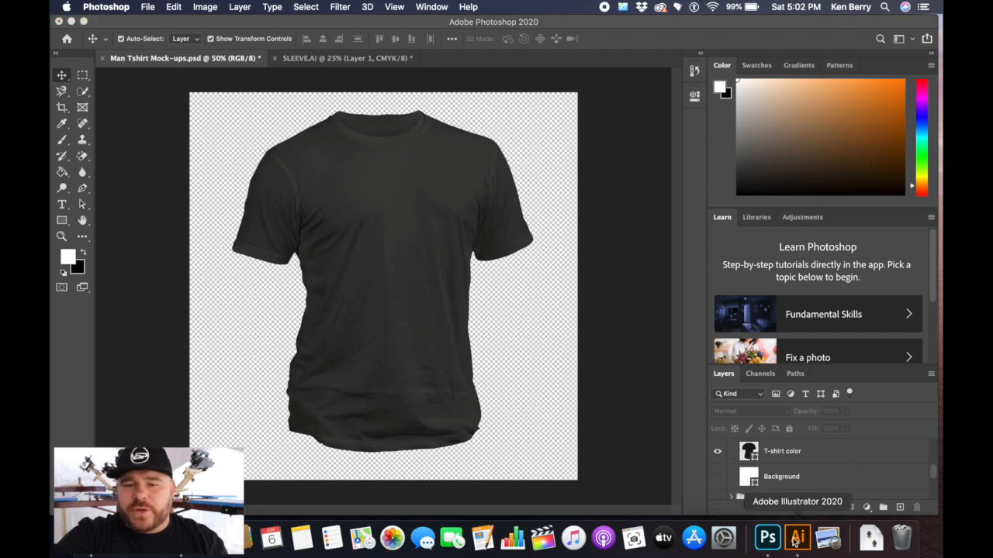
pyautogui.scroll(-3, 681, 410)
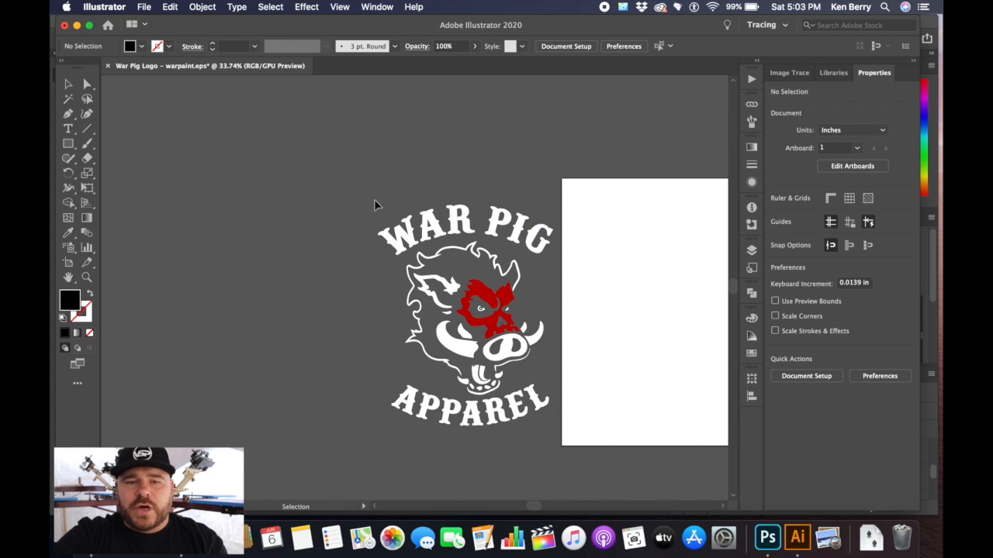
pyautogui.press('super+a')
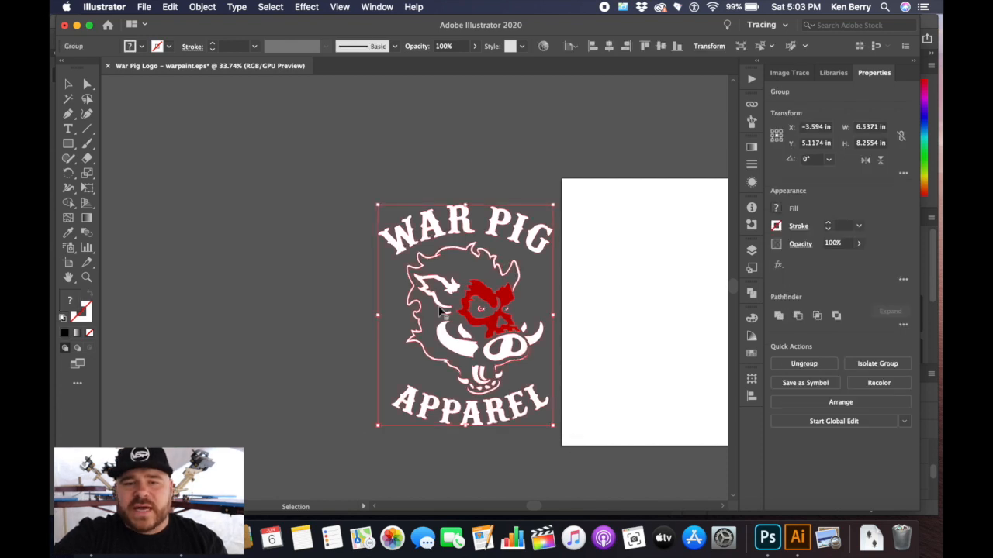
pyautogui.click(265, 200)
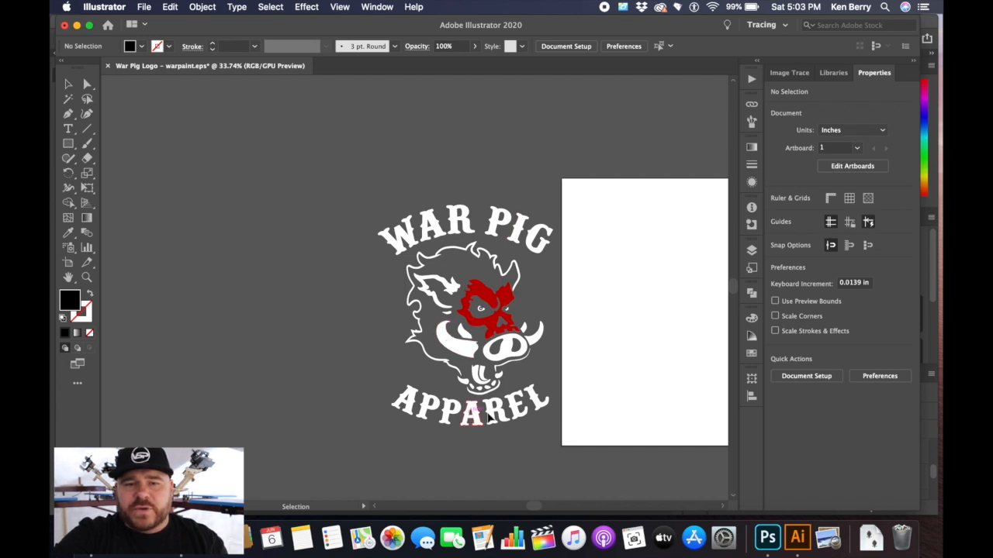
pyautogui.press('super+a')
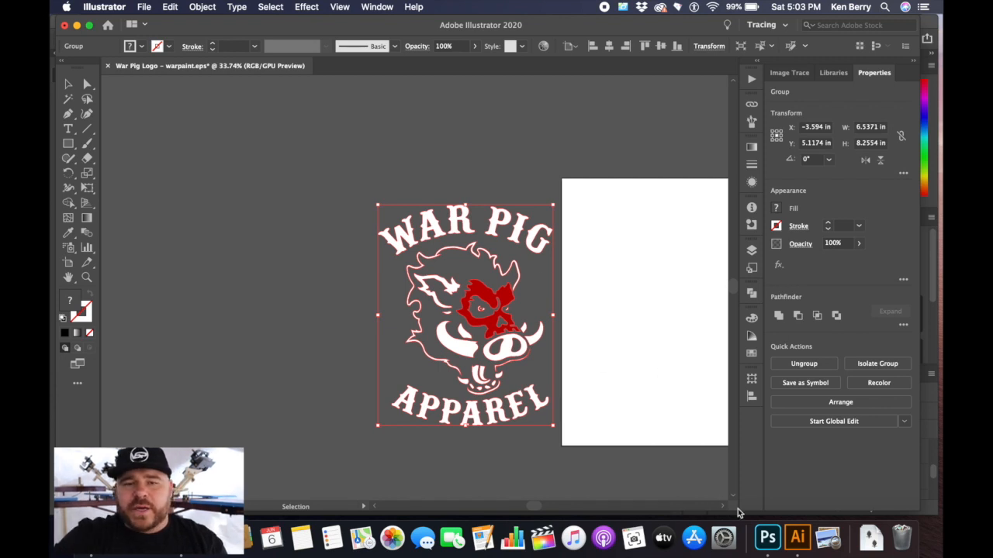
# Switch back to Photoshop and paste the War Pig logo into the shirt mock-up as pixels.
pyautogui.click(767, 538)
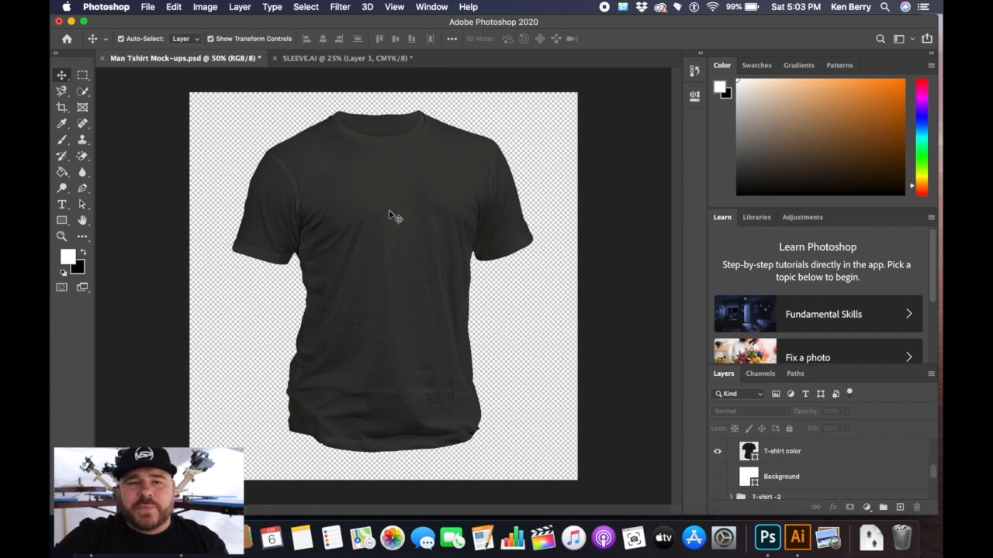
pyautogui.press('super+v')
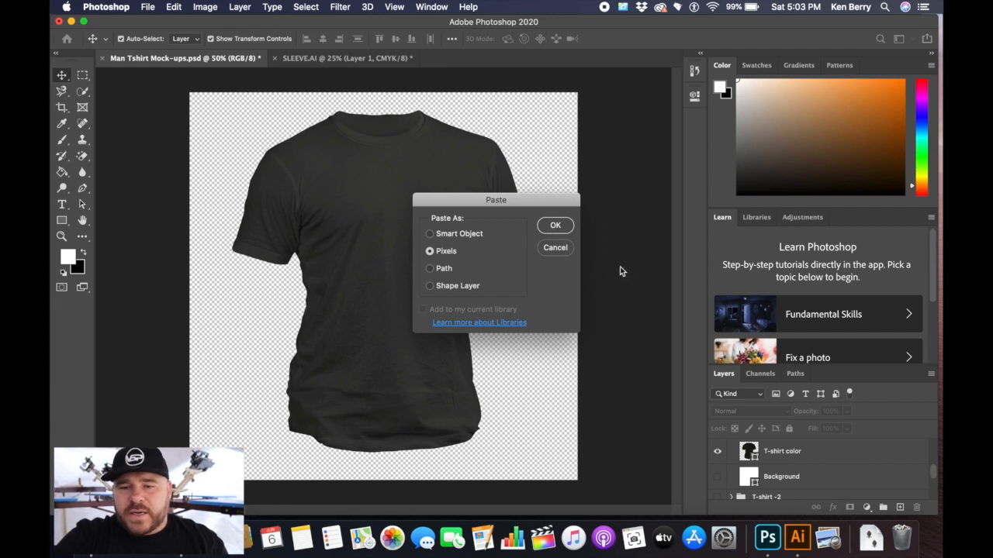
pyautogui.press('Return')
# Commit the pasted logo and move Layer 1 into the T-shirt -1 group, directly above the Overlay layer.
pyautogui.scroll(-2, 785, 465)
pyautogui.scroll(4, 791, 492)
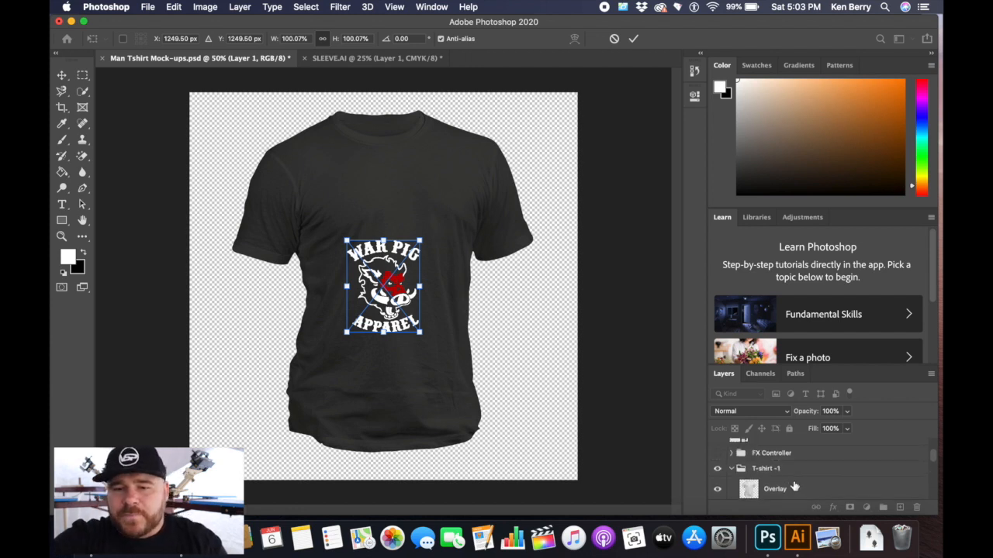
pyautogui.scroll(3, 794, 484)
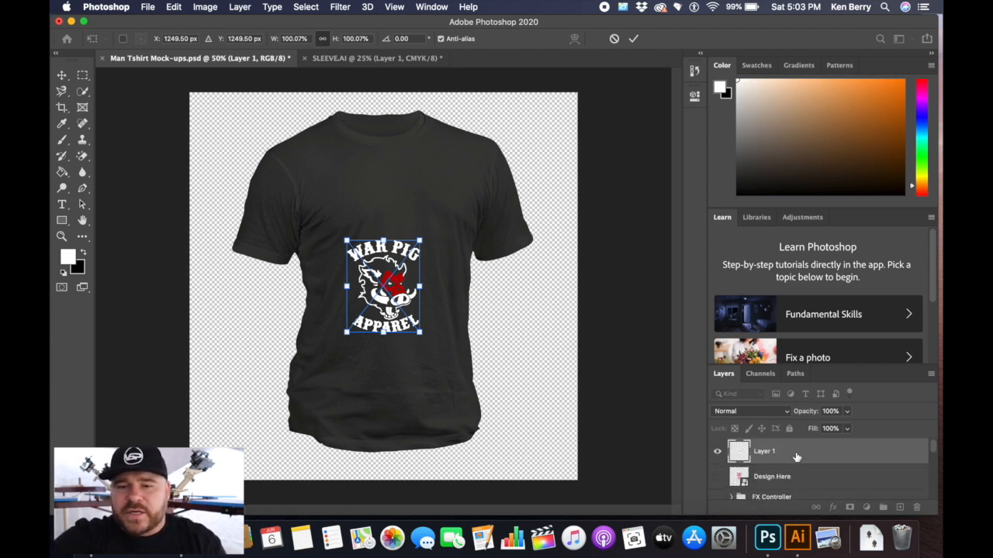
pyautogui.scroll(-3, 791, 463)
pyautogui.scroll(3, 766, 460)
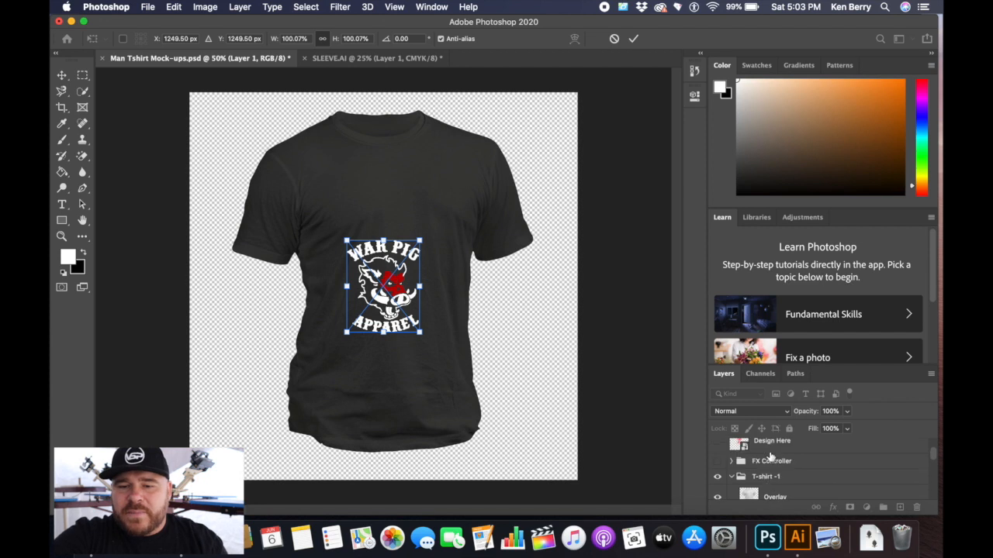
pyautogui.moveTo(781, 446)
pyautogui.mouseDown()
pyautogui.moveTo(781, 477)
pyautogui.moveTo(783, 453)
pyautogui.mouseUp()
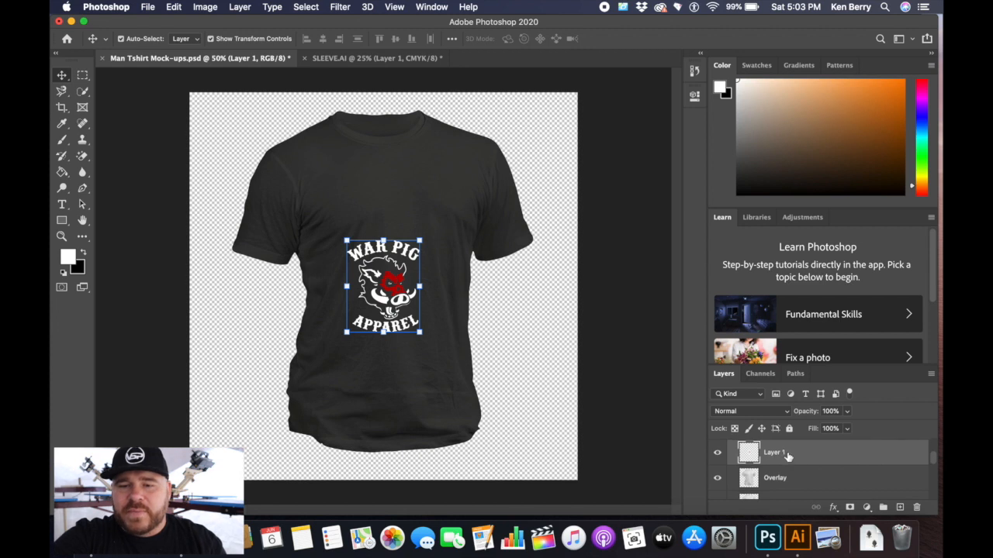
pyautogui.scroll(1, 786, 457)
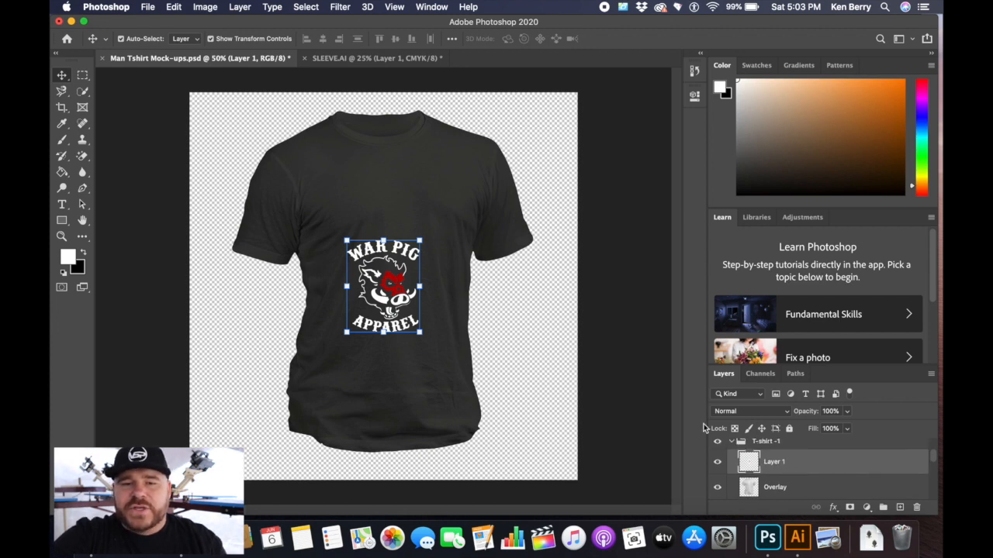
# Scale the War Pig logo to about 34% and place it on the shirt's left chest, as worn.
pyautogui.moveTo(346, 241); pyautogui.dragTo(429, 198)
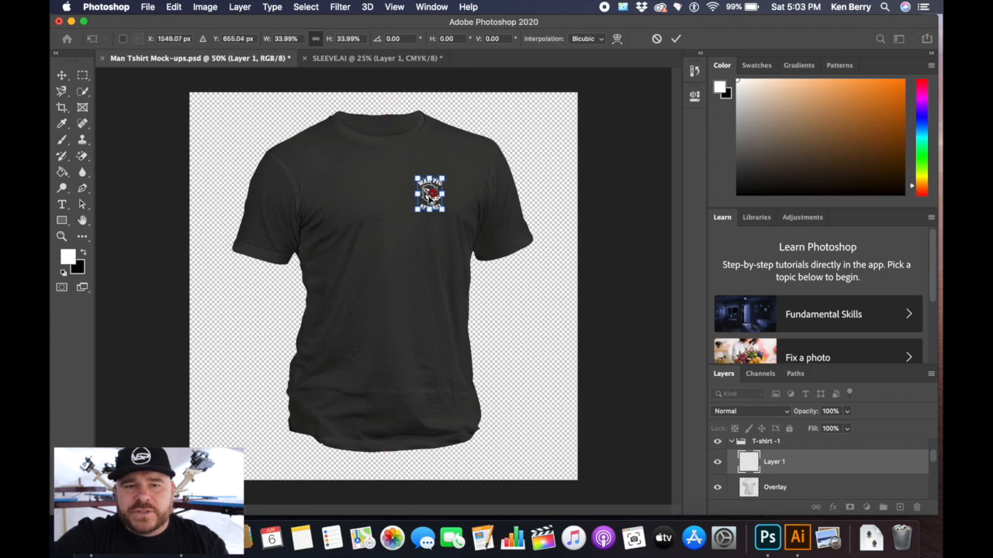
pyautogui.click(676, 39)
pyautogui.click(512, 163)
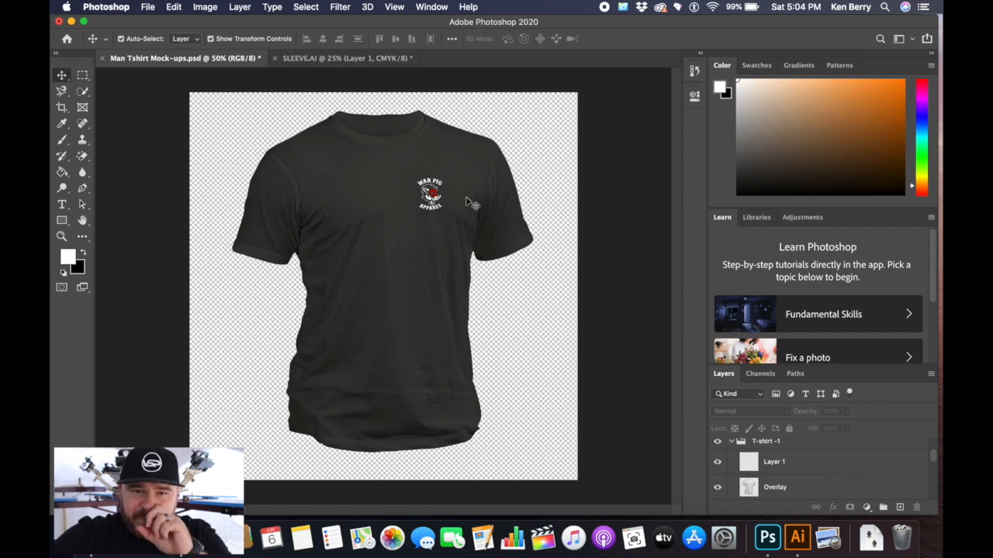
# Select Layer 1 and enlarge the chest logo slightly with Free Transform, committing the change.
pyautogui.click(438, 200)
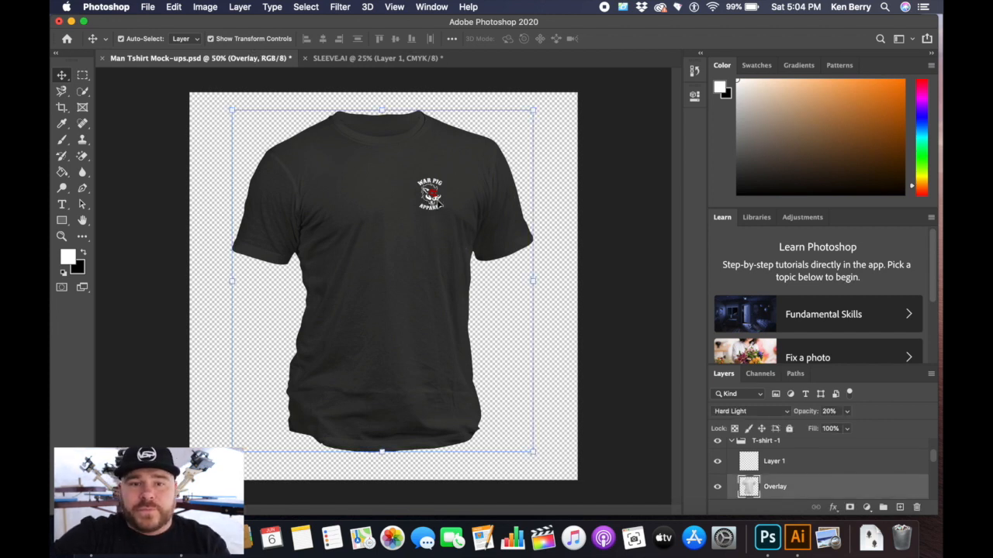
pyautogui.click(784, 461)
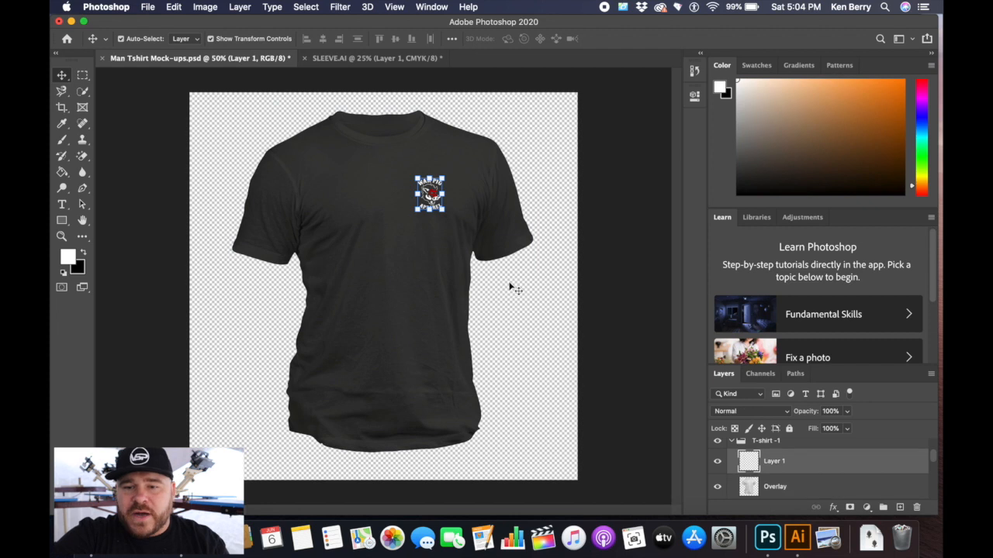
pyautogui.press('super+t')
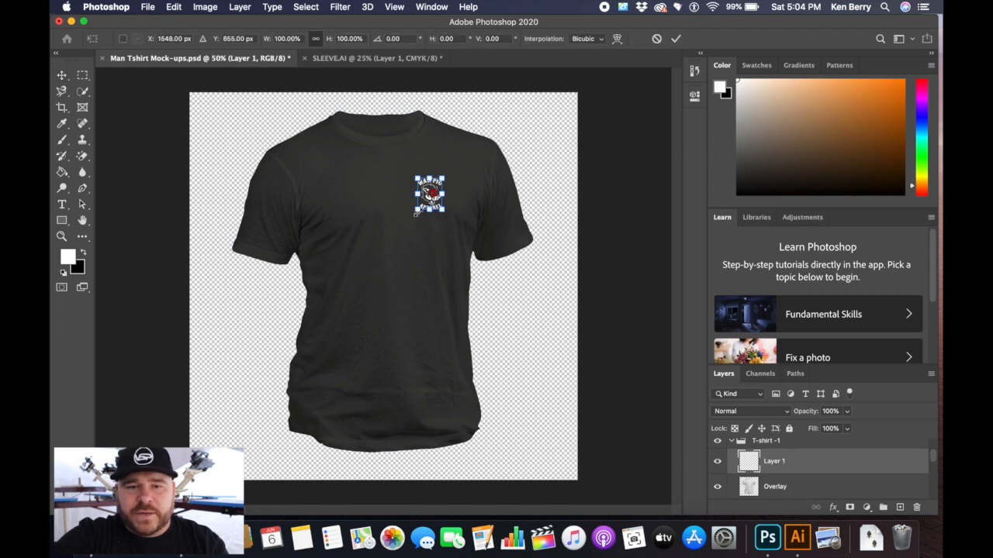
pyautogui.moveTo(413, 217); pyautogui.dragTo(410, 218)
pyautogui.click(675, 38)
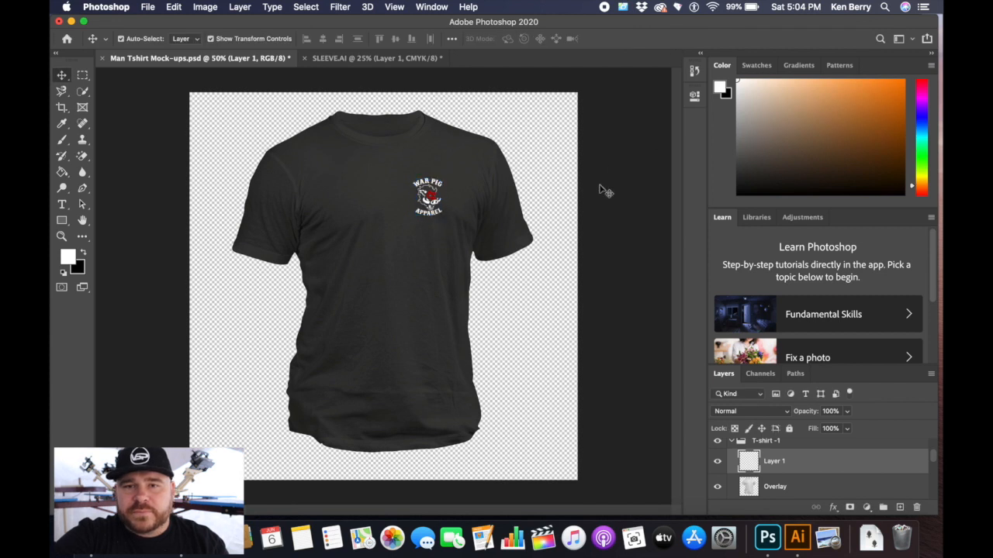
pyautogui.click(613, 166)
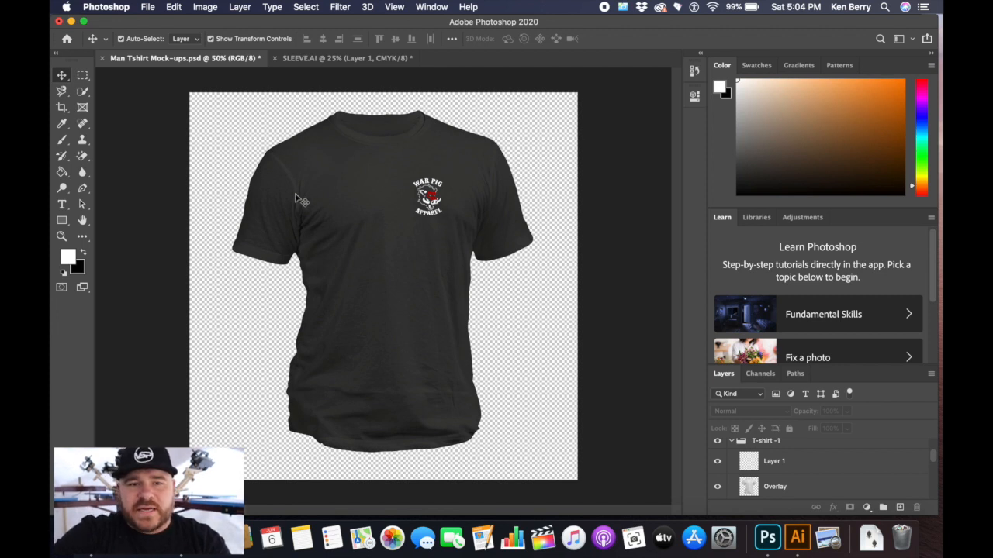
# Copy the white bullet-flag artwork from SLEEVE.AI with a rectangular selection and paste it into Man Tshirt Mock-ups.psd.
pyautogui.click(342, 59)
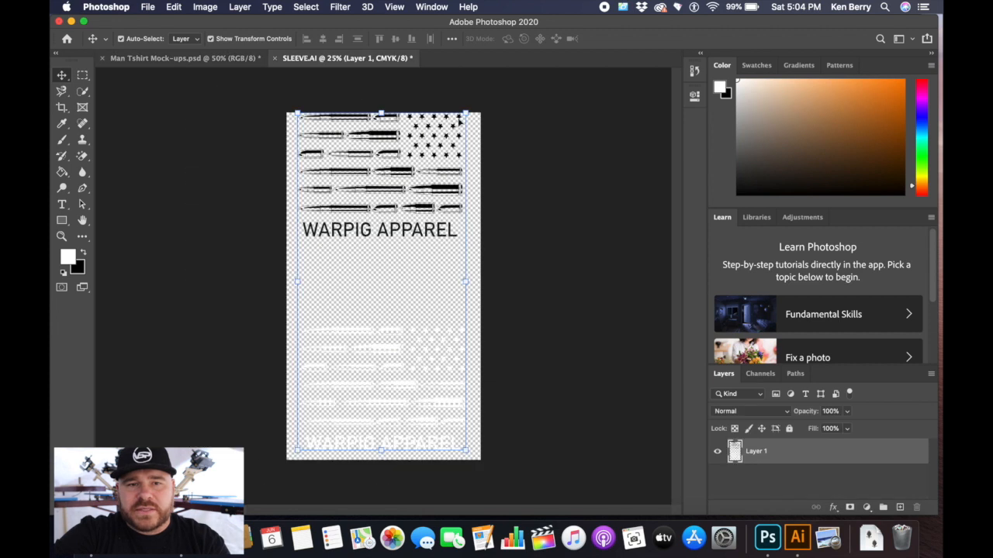
pyautogui.click(83, 75)
pyautogui.moveTo(281, 317); pyautogui.dragTo(496, 462)
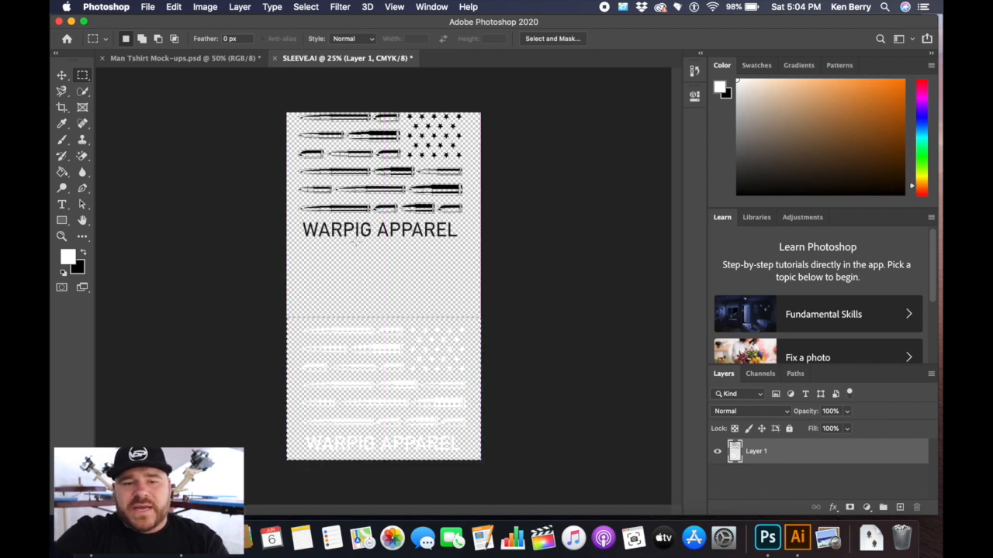
pyautogui.click(229, 58)
pyautogui.press('super+v')
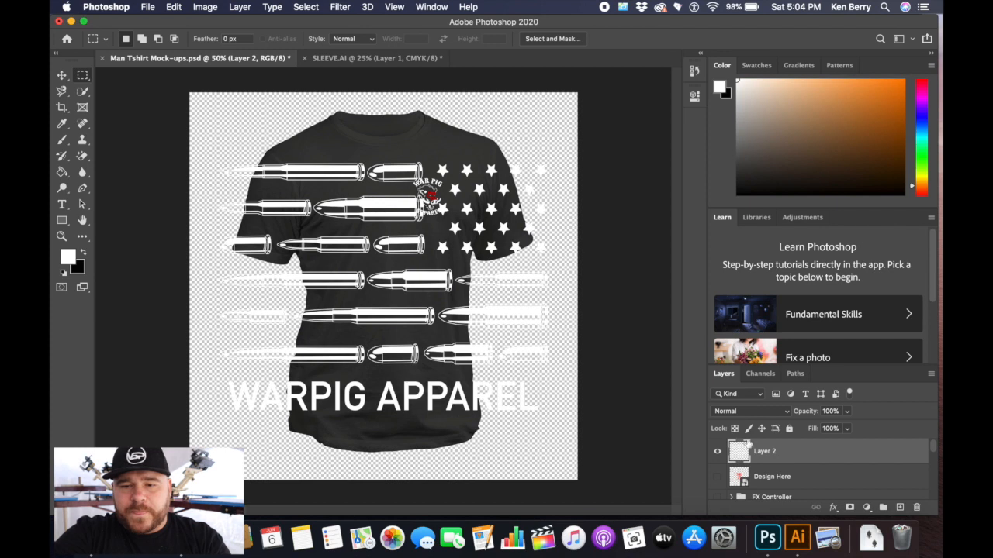
# Scale the bullet-flag artwork to about 14%, rotate it about 17.6°, and place it on the shirt's right sleeve, as worn.
pyautogui.click(61, 76)
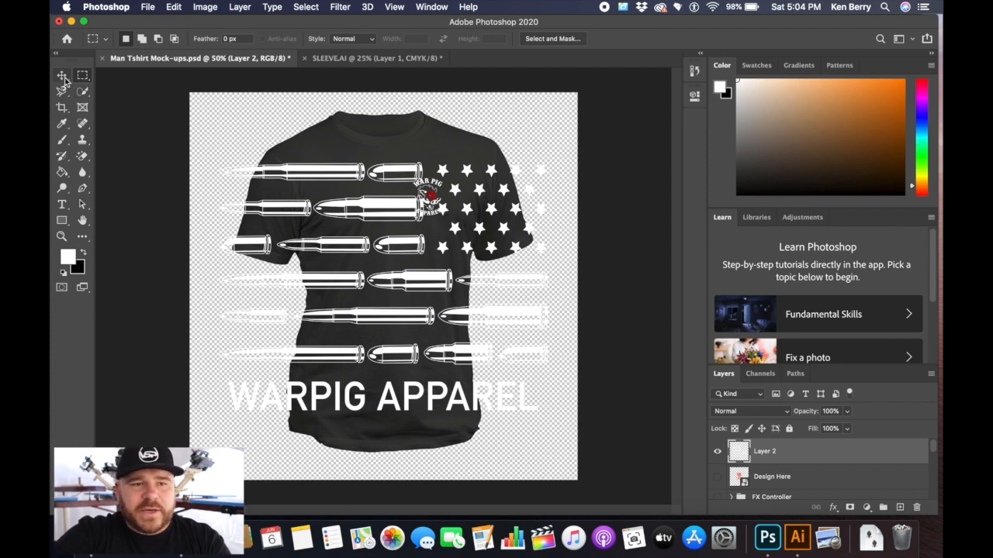
pyautogui.moveTo(224, 176); pyautogui.dragTo(520, 359)
pyautogui.moveTo(532, 401); pyautogui.dragTo(257, 229)
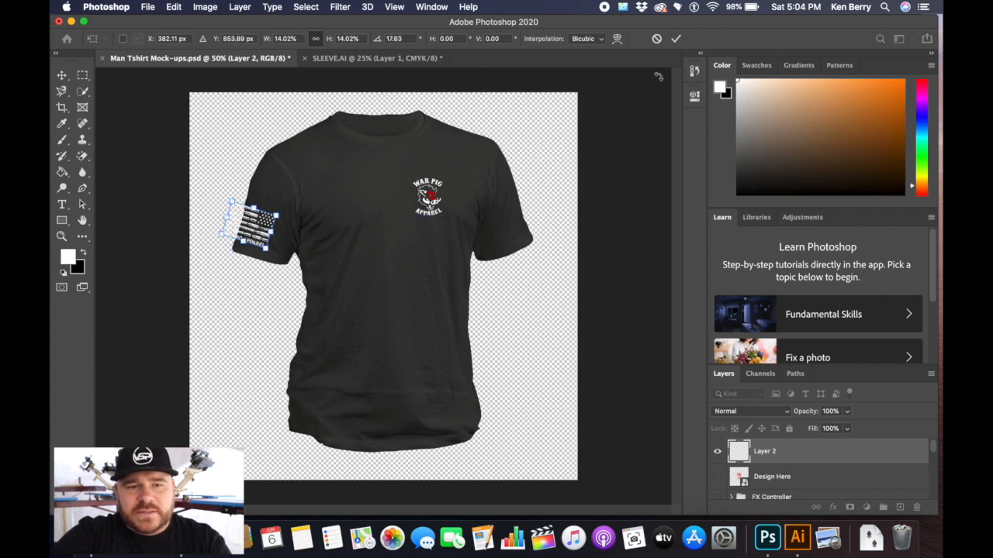
pyautogui.click(676, 38)
pyautogui.click(283, 159)
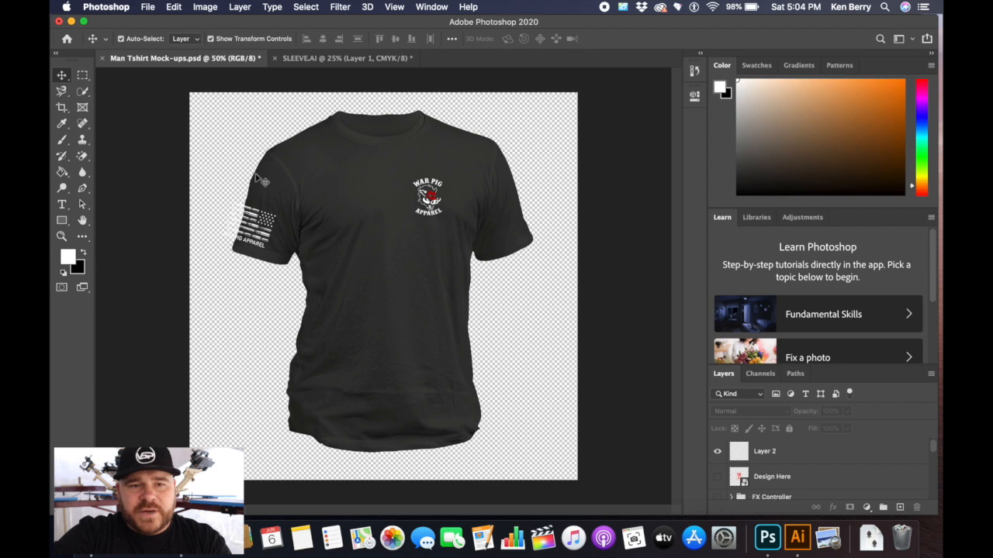
# Erase the part of the flag artwork on Layer 2 that overhangs the sleeve edge, using the regular Eraser tool.
pyautogui.scroll(4, 234, 190)
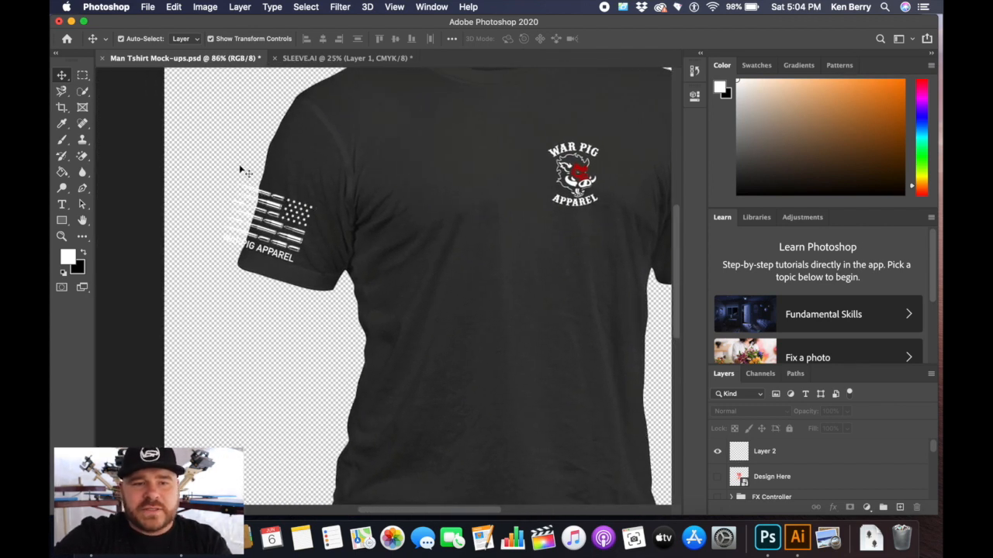
pyautogui.click(82, 157)
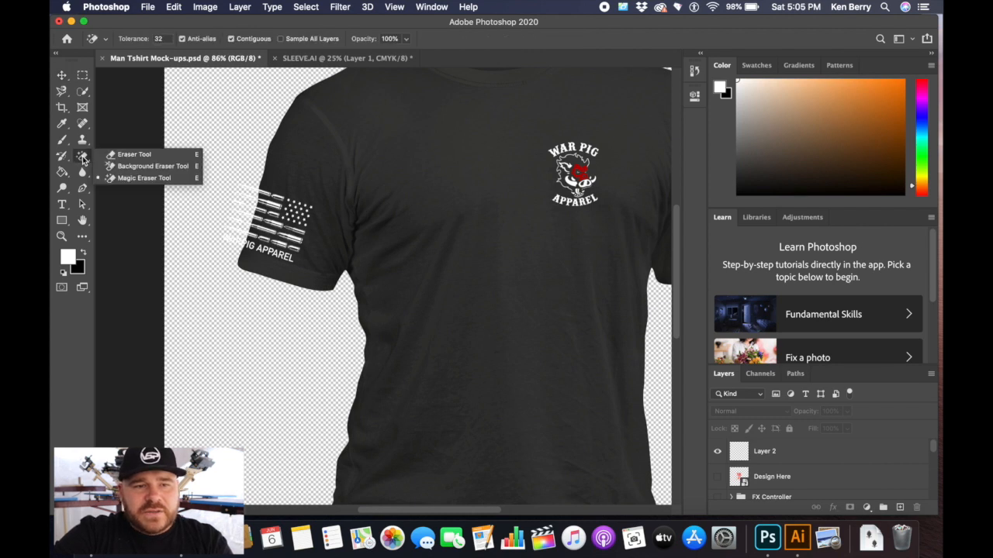
pyautogui.click(122, 154)
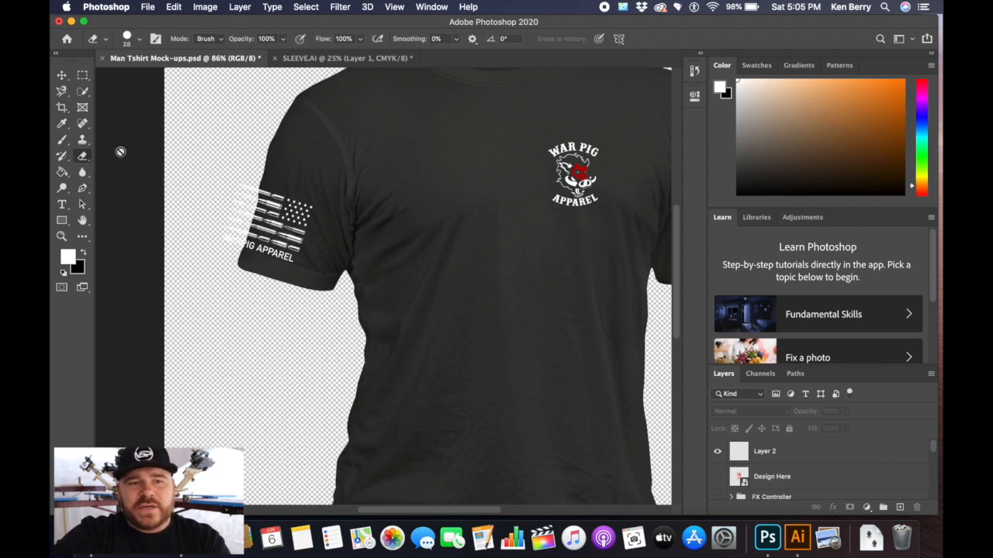
pyautogui.click(793, 460)
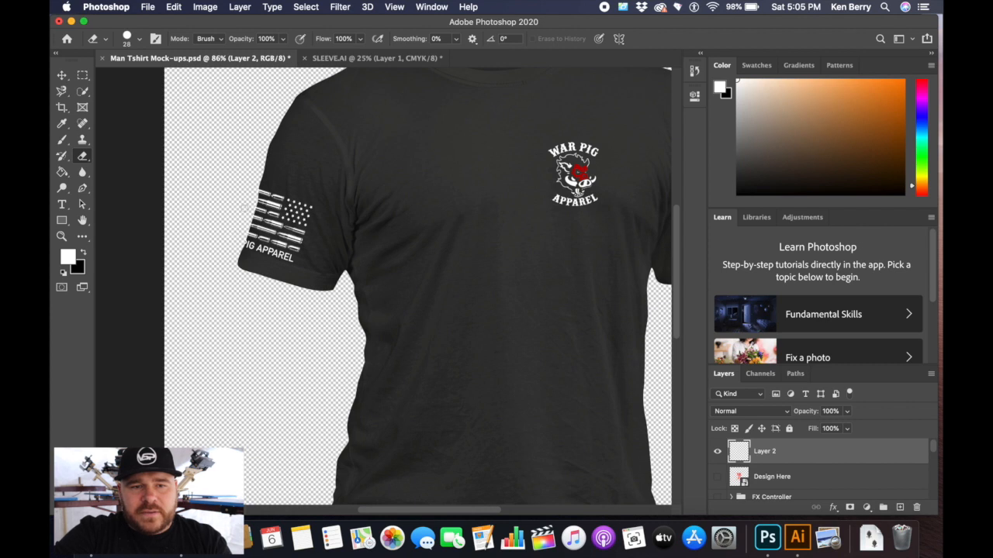
pyautogui.scroll(-3, 223, 203)
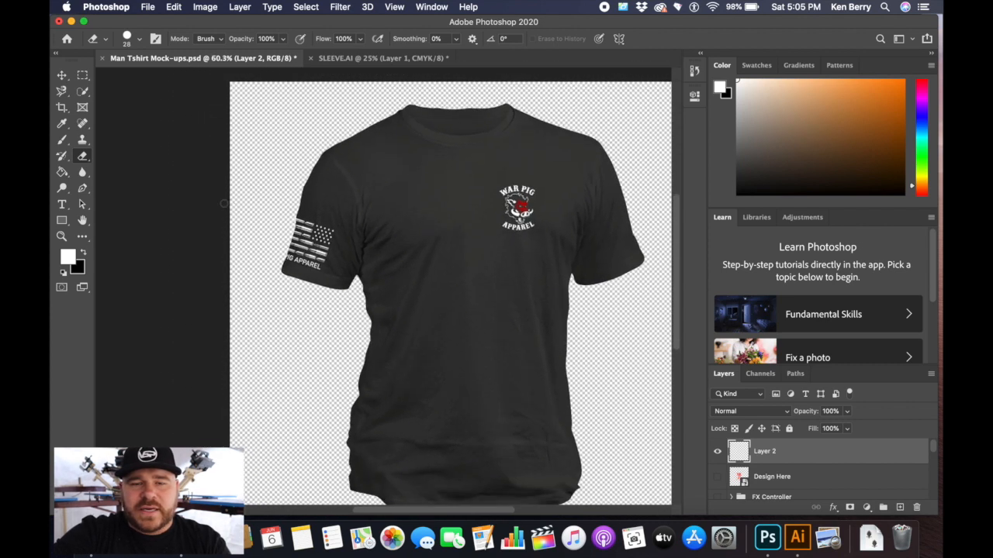
pyautogui.scroll(-2, 223, 215)
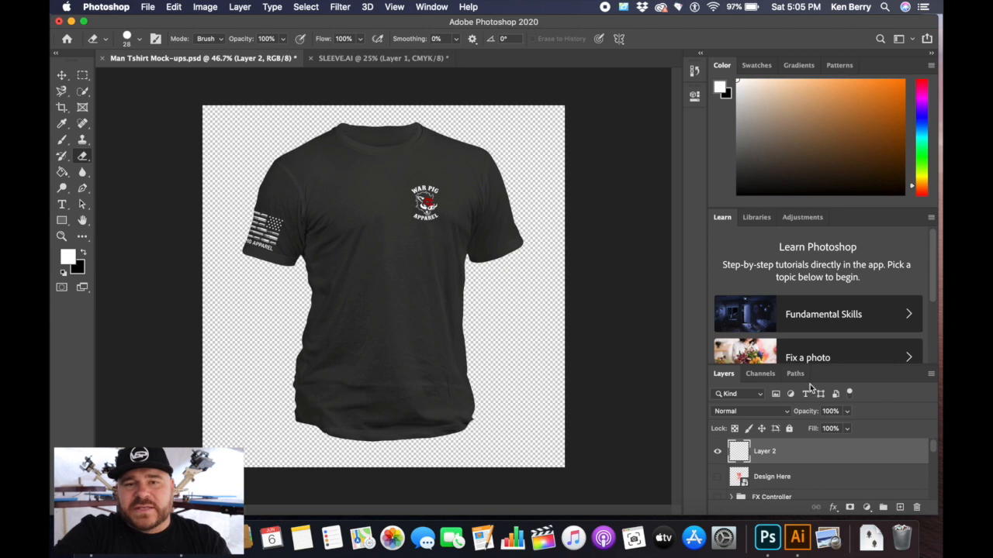
# Hide Layer 2 and the T-shirt -1 group, and show the T-shirt -6 (Back) group.
pyautogui.scroll(-3, 762, 455)
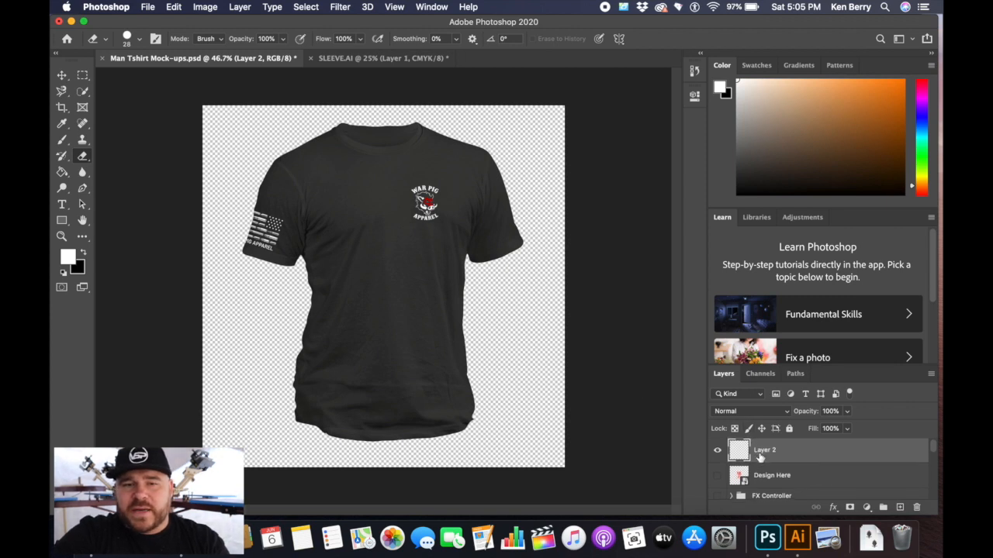
pyautogui.scroll(3, 750, 452)
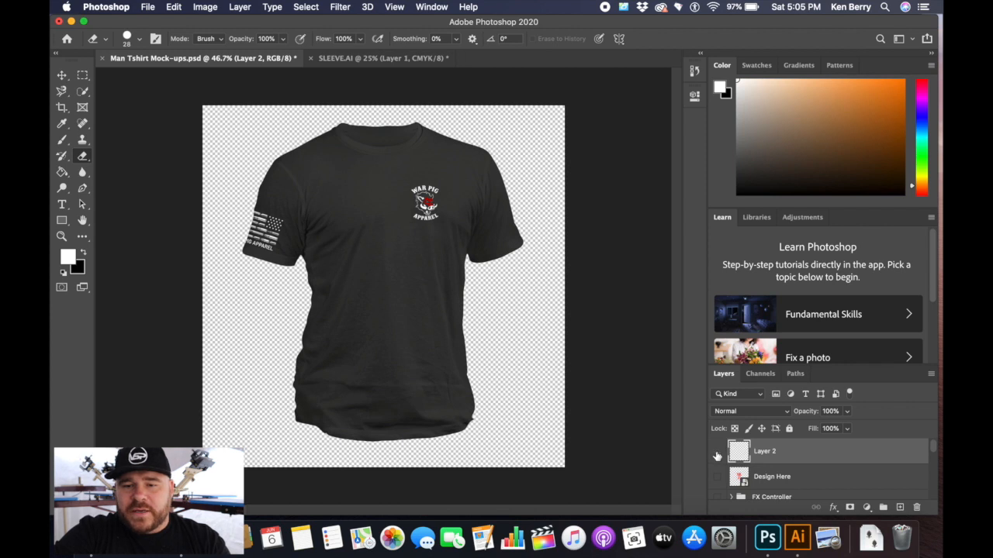
pyautogui.click(717, 456)
pyautogui.scroll(-3, 768, 458)
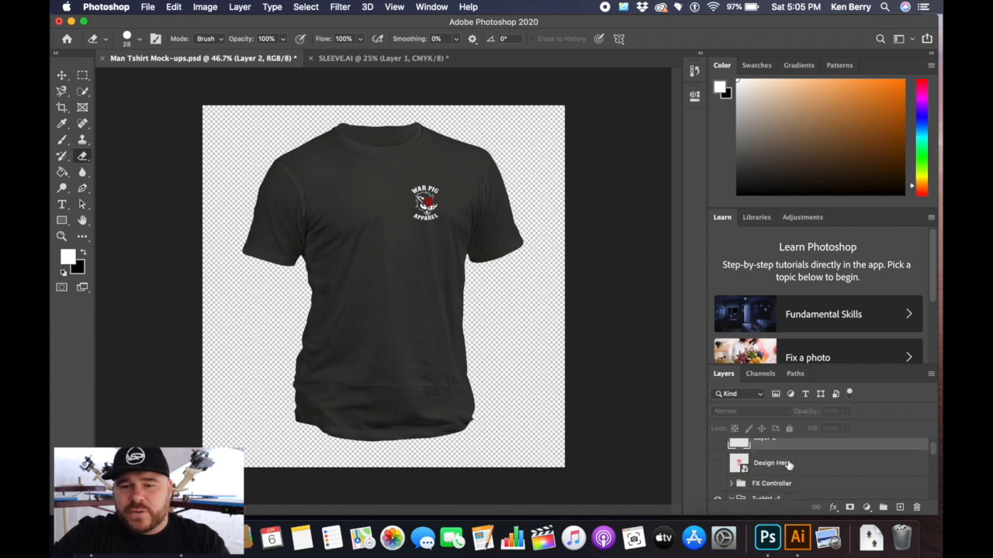
pyautogui.scroll(1, 783, 457)
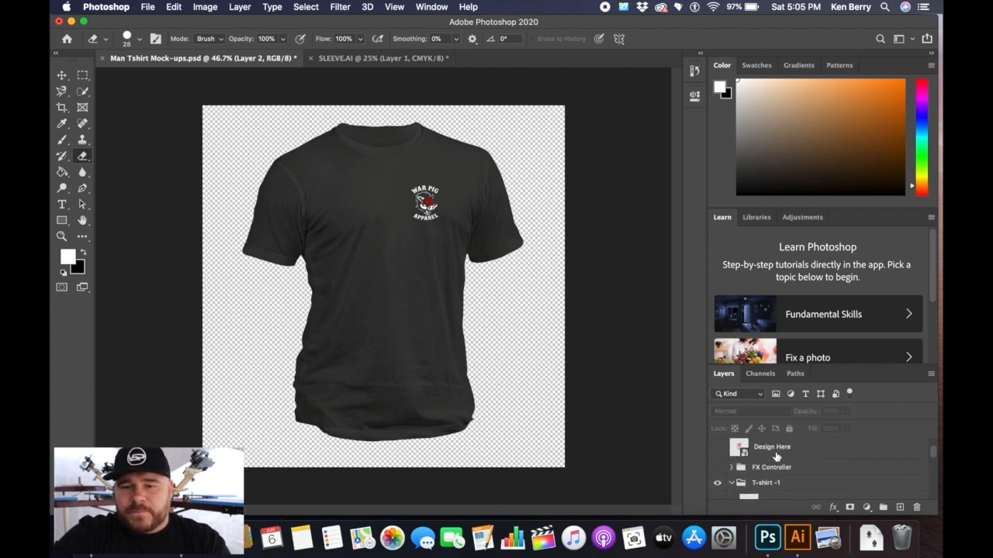
pyautogui.scroll(-1, 748, 470)
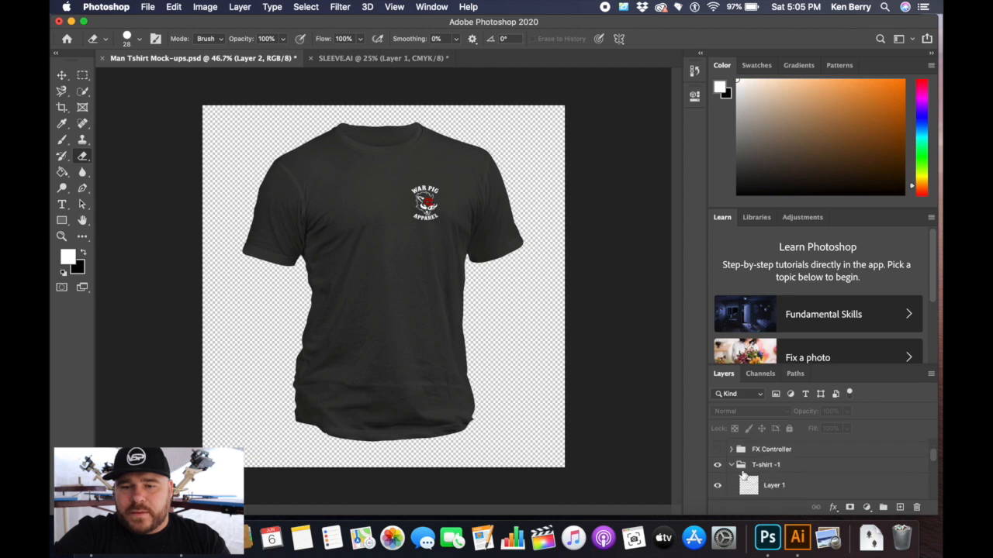
pyautogui.click(718, 465)
pyautogui.scroll(-5, 745, 469)
pyautogui.scroll(-3, 749, 470)
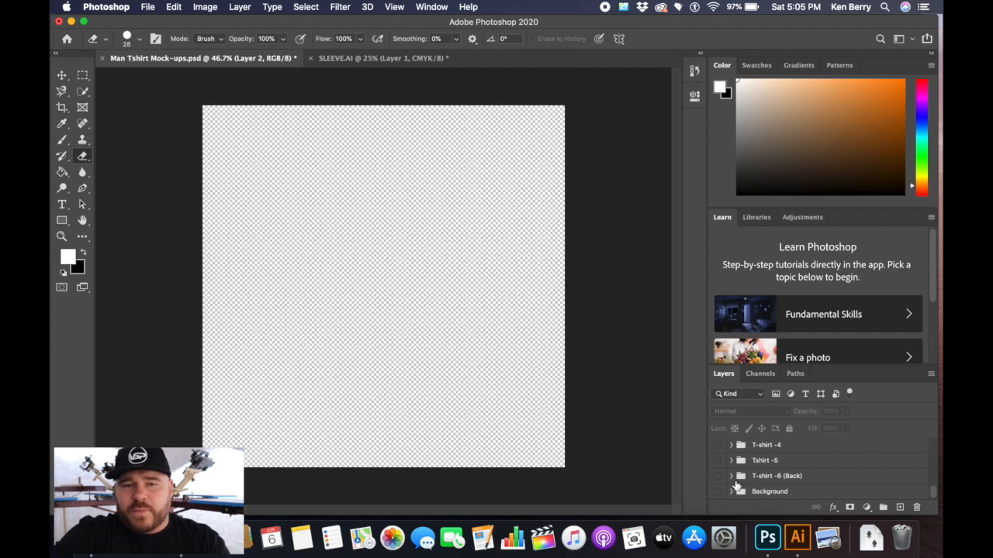
pyautogui.click(717, 477)
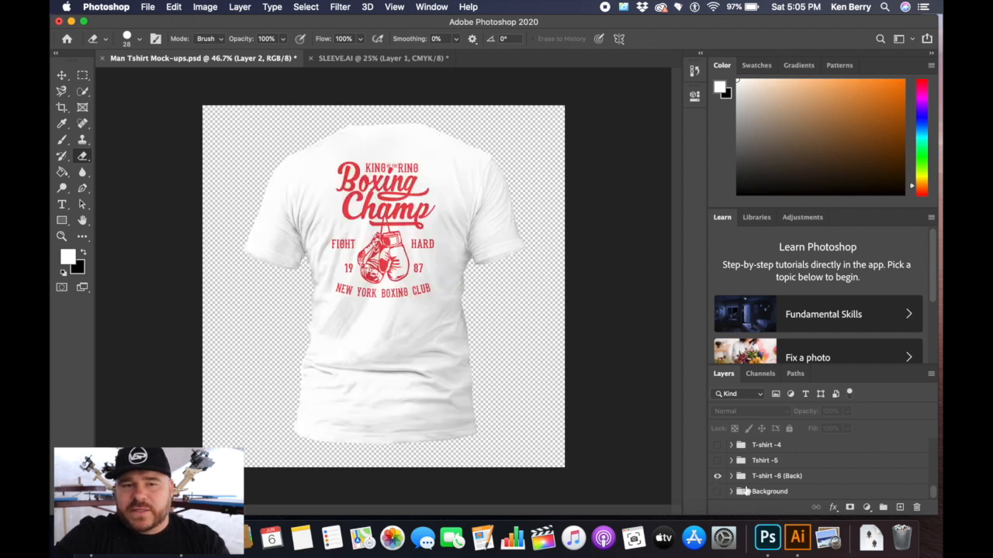
# Delete the Design Here layer from the T-shirt -6 (Back) group.
pyautogui.click(730, 476)
pyautogui.scroll(-2, 787, 468)
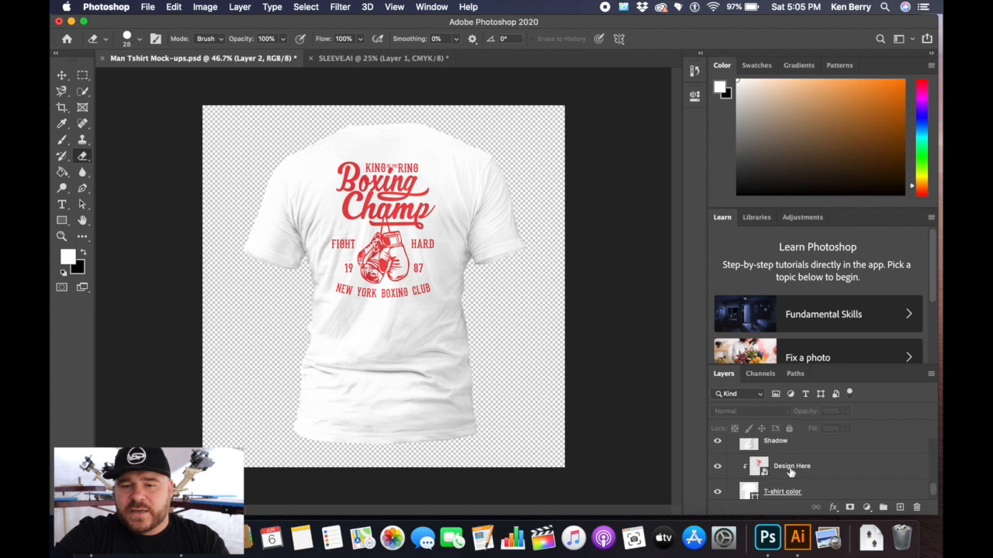
pyautogui.click(791, 473)
pyautogui.press('Delete')
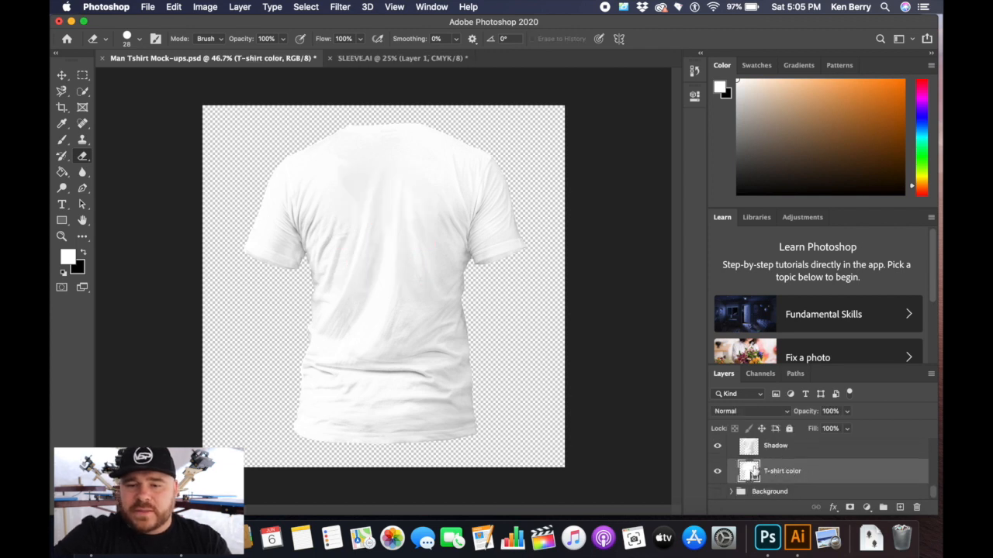
# Set the back shirt's T-shirt color fill to near-black #070707.
pyautogui.doubleClick(749, 471)
pyautogui.click(527, 362)
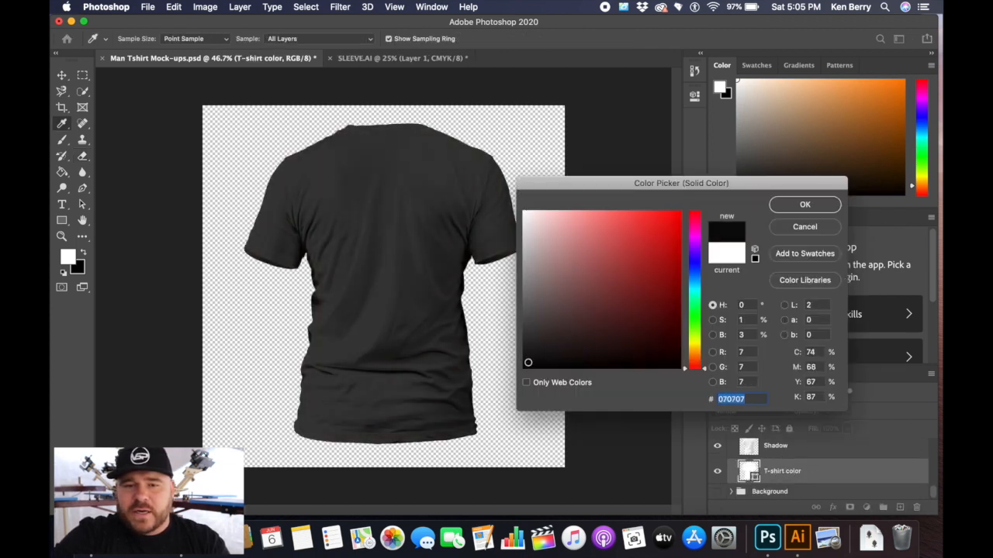
pyautogui.click(775, 207)
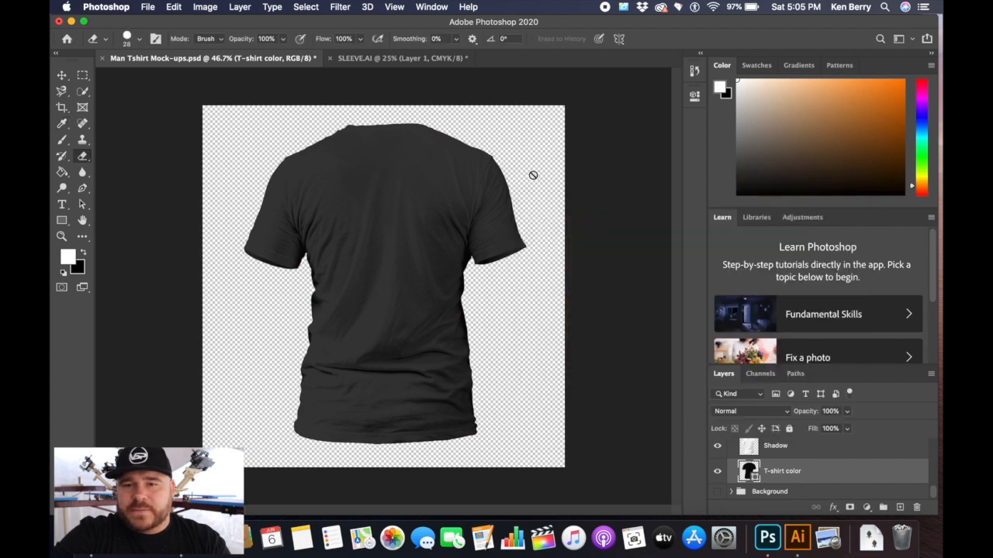
# Copy the War Pig Apparel logo from Illustrator, paste it into the Photoshop mock-up, and place it on the shirt's upper back.
pyautogui.click(797, 537)
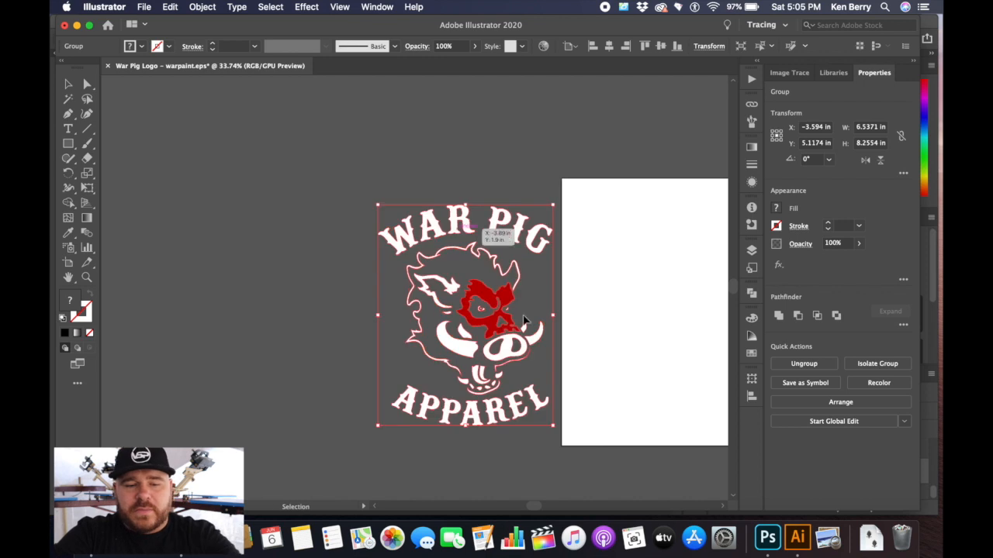
pyautogui.click(767, 537)
pyautogui.press('super+v')
pyautogui.click(554, 225)
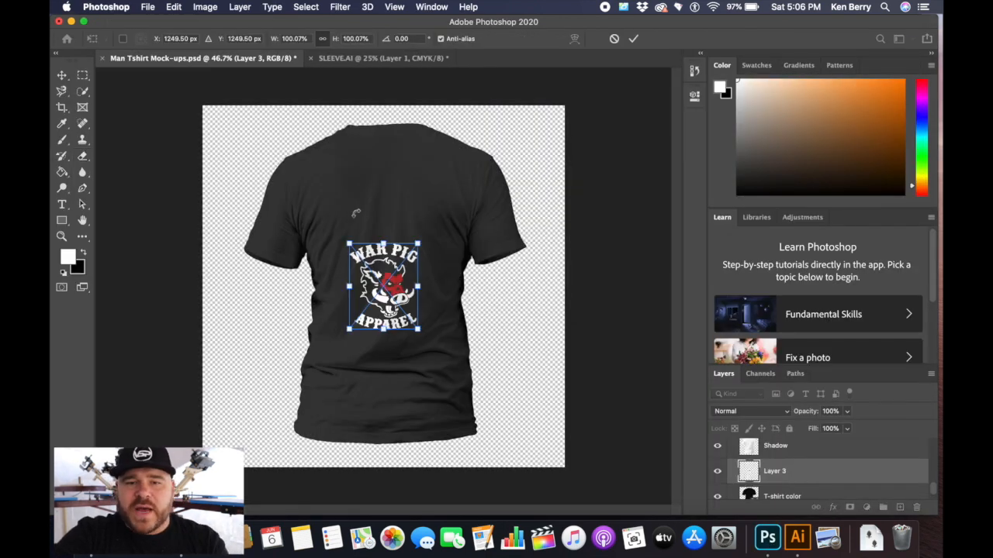
pyautogui.moveTo(385, 280); pyautogui.dragTo(394, 203)
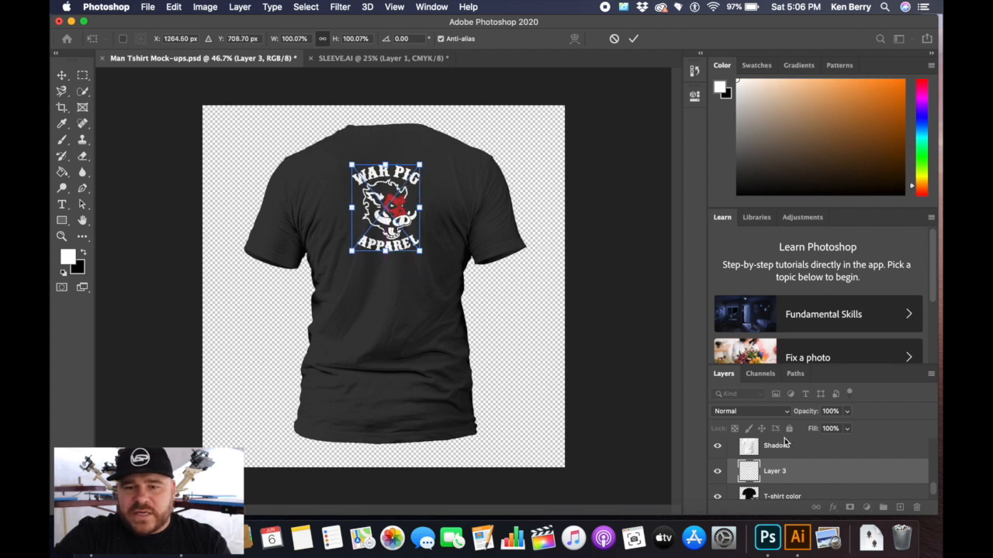
# Commit the logo placement and move Layer 3 above the shading layers, to the top of the T-shirt -6 (Back) group.
pyautogui.scroll(2, 795, 457)
pyautogui.scroll(-2, 799, 471)
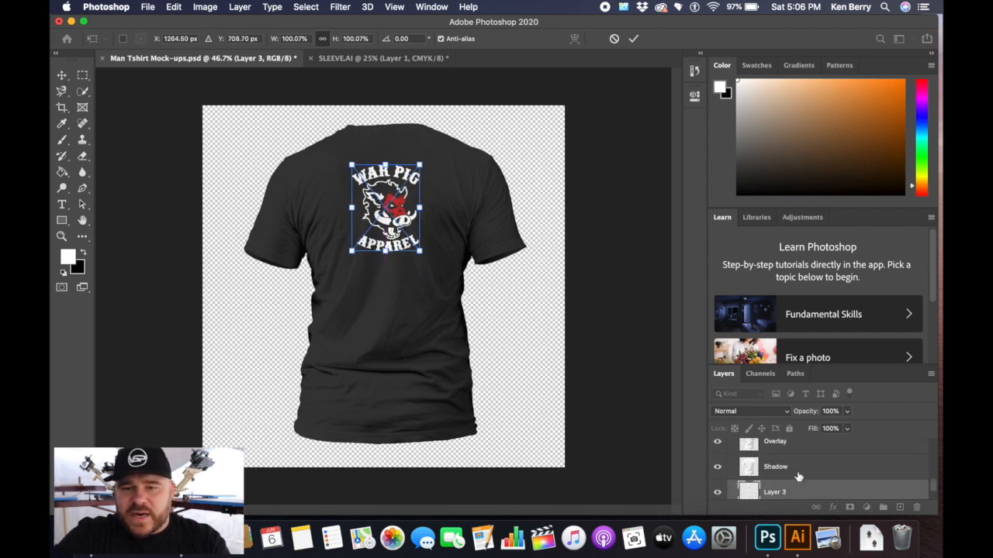
pyautogui.press('e')
pyautogui.moveTo(797, 486)
pyautogui.mouseDown()
pyautogui.moveTo(795, 436)
pyautogui.moveTo(798, 477)
pyautogui.mouseUp()
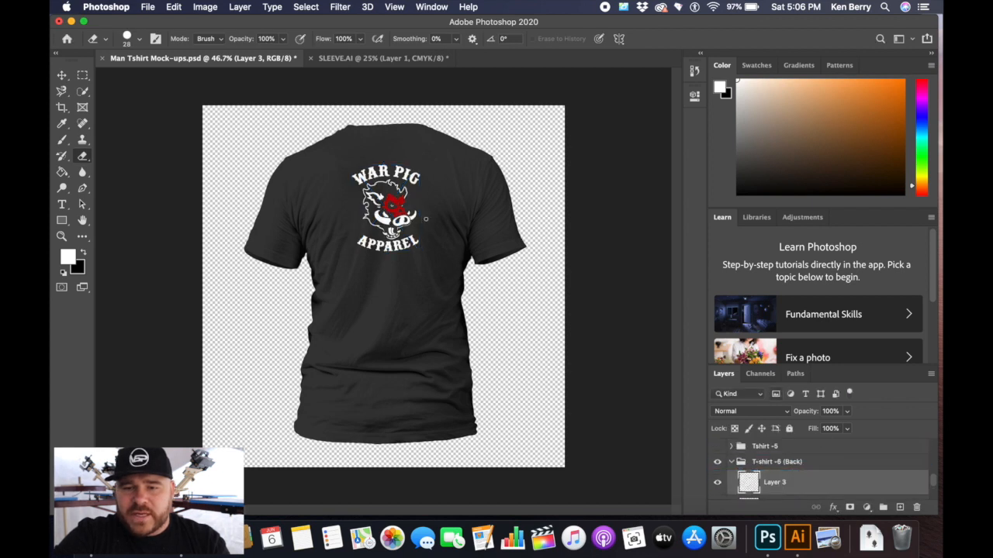
# Enlarge the back logo to about 158%, center it across the upper back, and commit the transform.
pyautogui.click(61, 75)
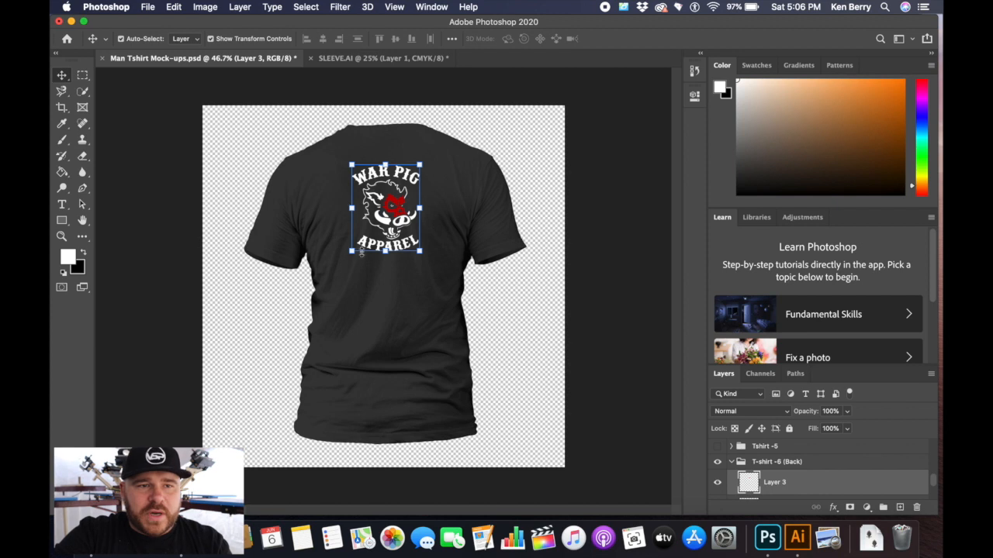
pyautogui.moveTo(351, 253); pyautogui.dragTo(329, 277)
pyautogui.moveTo(377, 235); pyautogui.dragTo(394, 202)
pyautogui.moveTo(346, 267); pyautogui.dragTo(331, 287)
pyautogui.moveTo(392, 213); pyautogui.dragTo(393, 211)
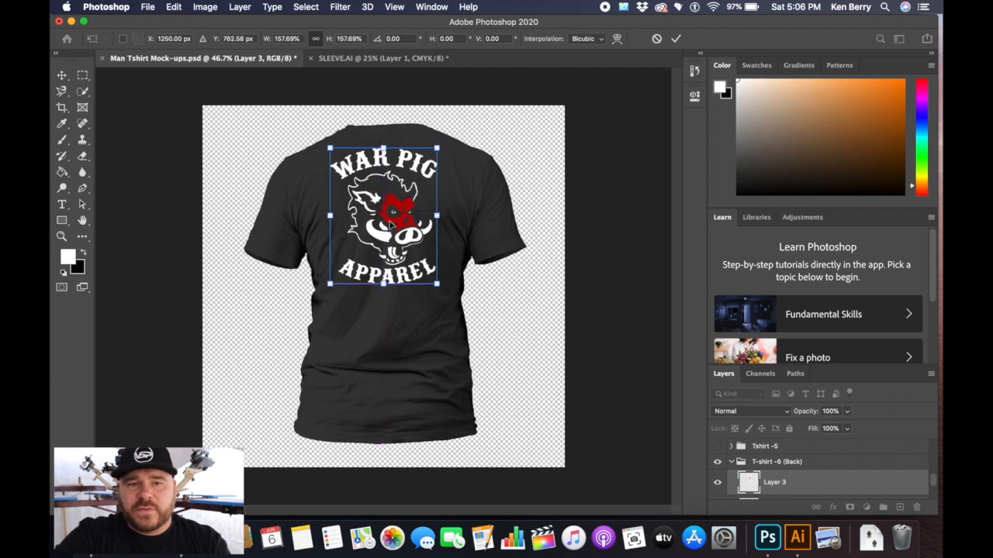
pyautogui.click(675, 39)
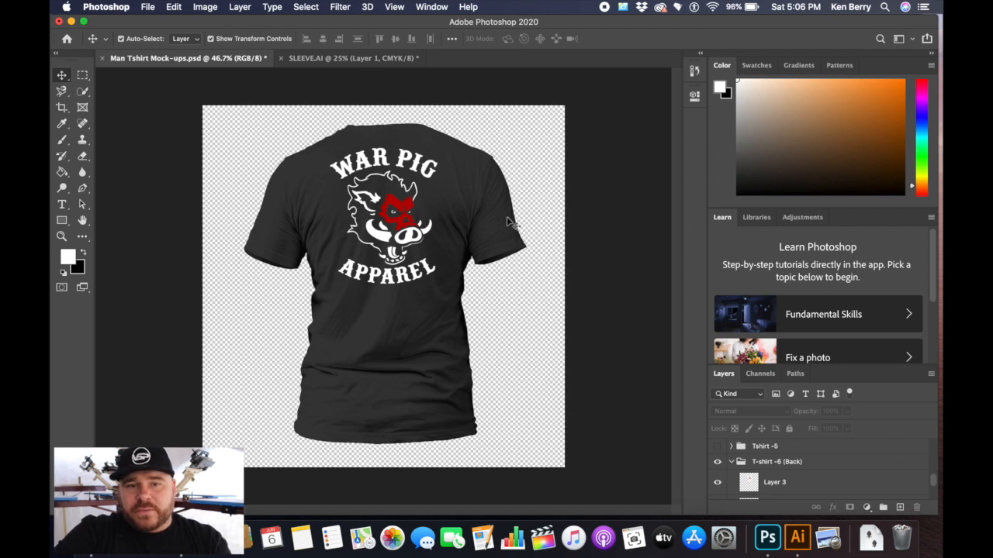
# Copy the selected white bullet-flag artwork from SLEEVE.AI and paste it into Man Tshirt Mock-ups.psd.
pyautogui.click(334, 57)
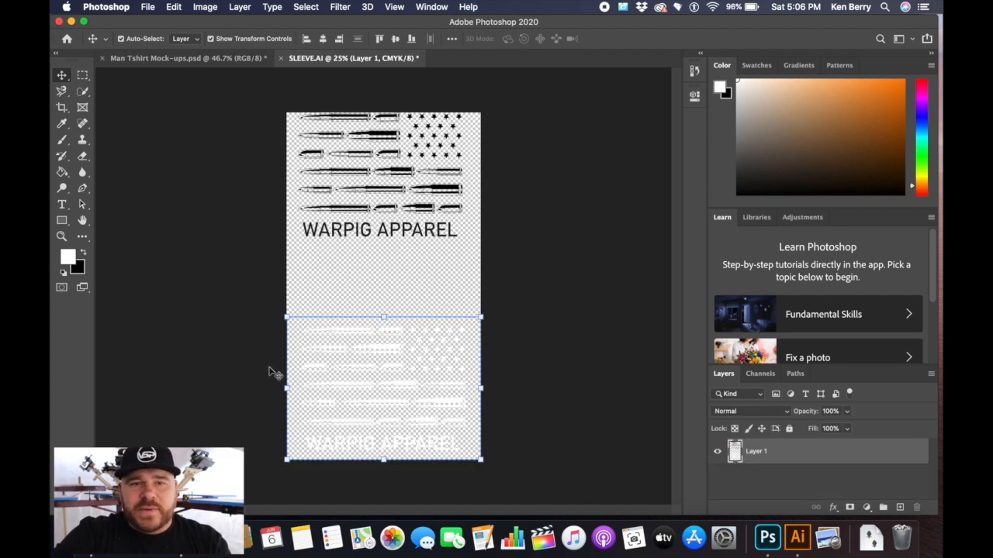
pyautogui.click(84, 74)
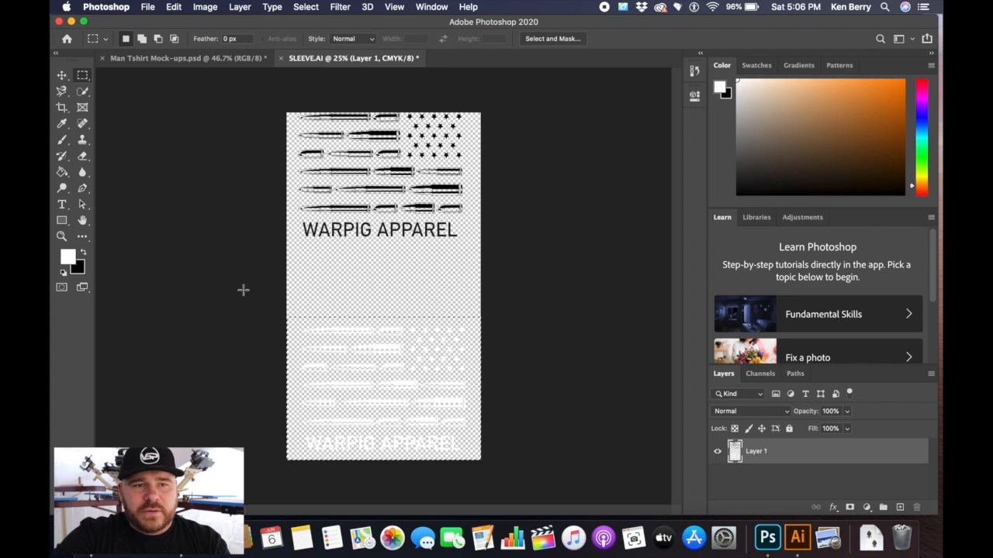
pyautogui.click(174, 6)
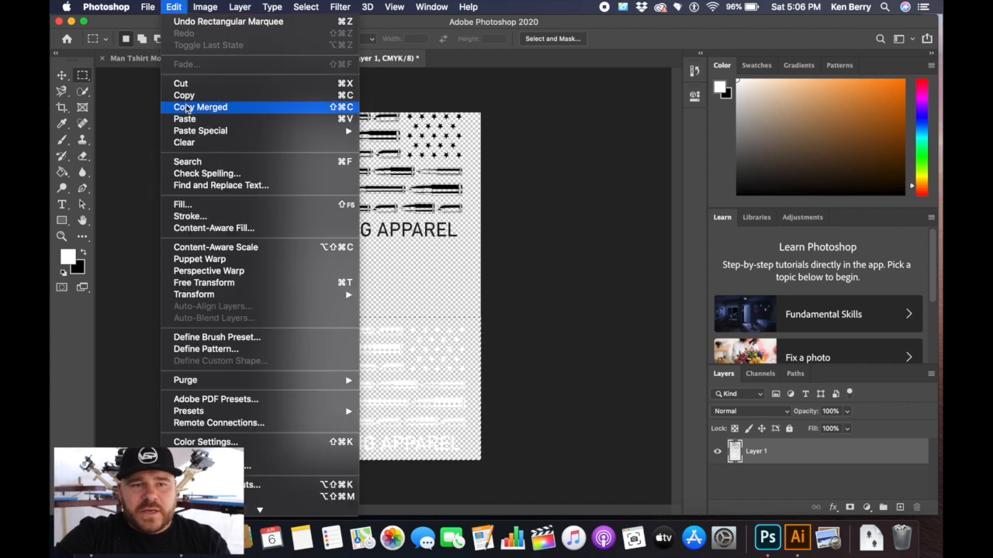
pyautogui.click(184, 94)
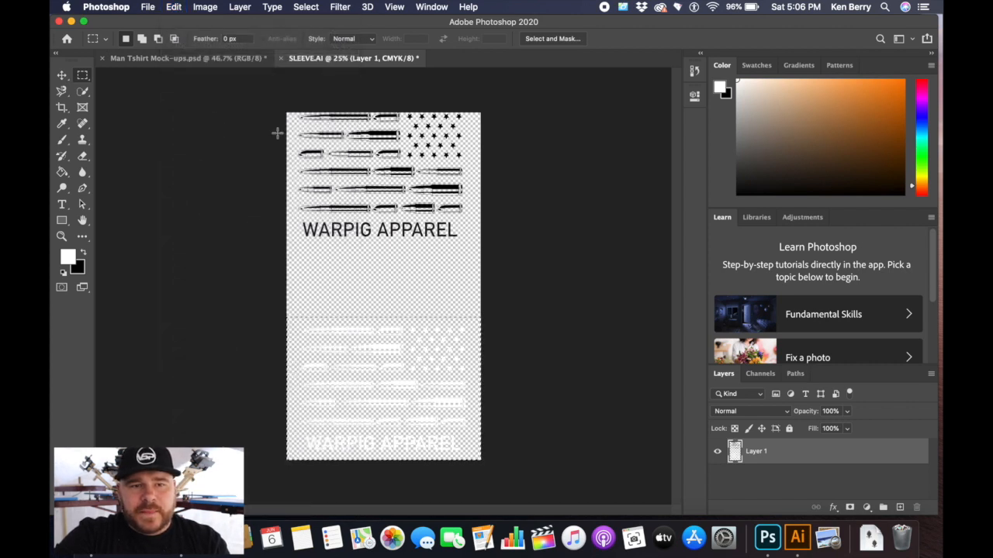
pyautogui.click(239, 62)
pyautogui.press('cmd+v')
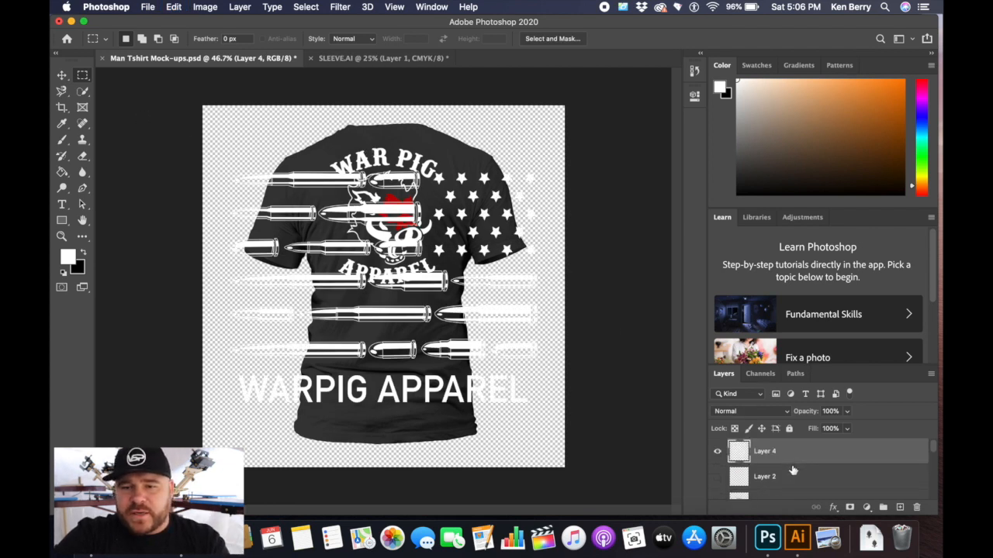
# Scale the pasted flag artwork to about 17.6%, rotate it about -18.4°, and place it over the back view's right sleeve, as worn.
pyautogui.click(61, 75)
pyautogui.moveTo(230, 170); pyautogui.dragTo(532, 208)
pyautogui.moveTo(480, 252); pyautogui.dragTo(514, 224)
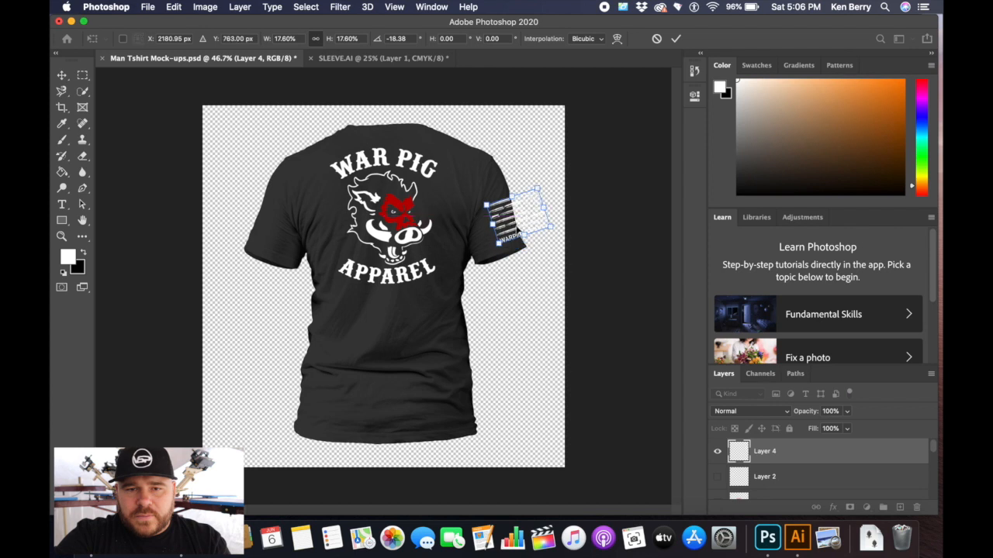
pyautogui.click(675, 38)
pyautogui.click(516, 298)
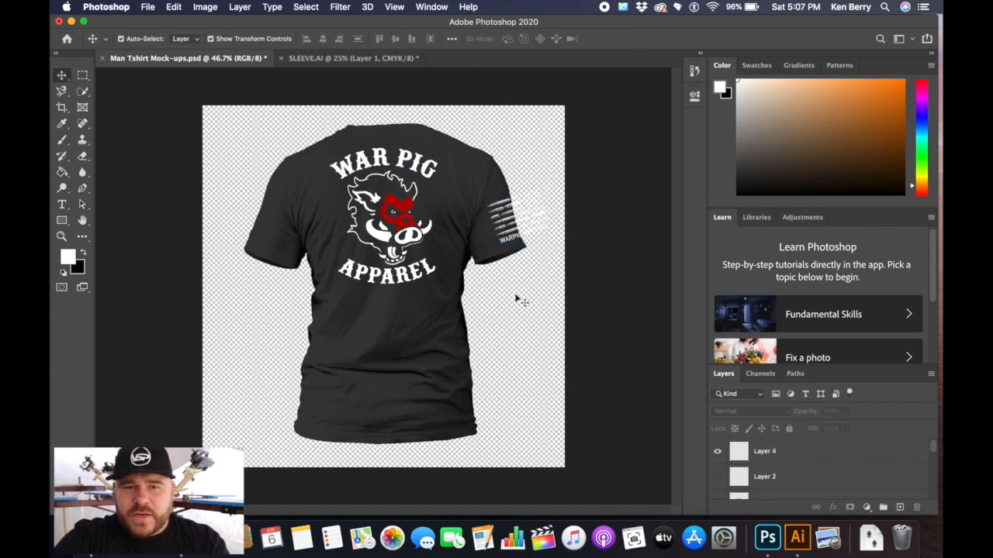
# Select the flag artwork on Layer 4 and shift it slightly inward on the sleeve, toward the shirt body.
pyautogui.scroll(5, 516, 299)
pyautogui.hscroll(5, 468, 317)
pyautogui.scroll(3, 468, 317)
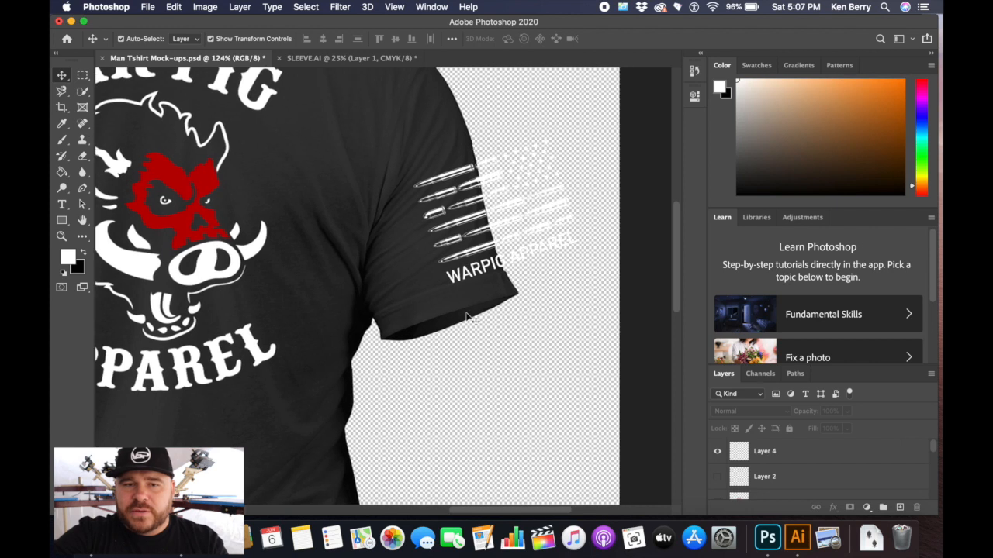
pyautogui.click(501, 224)
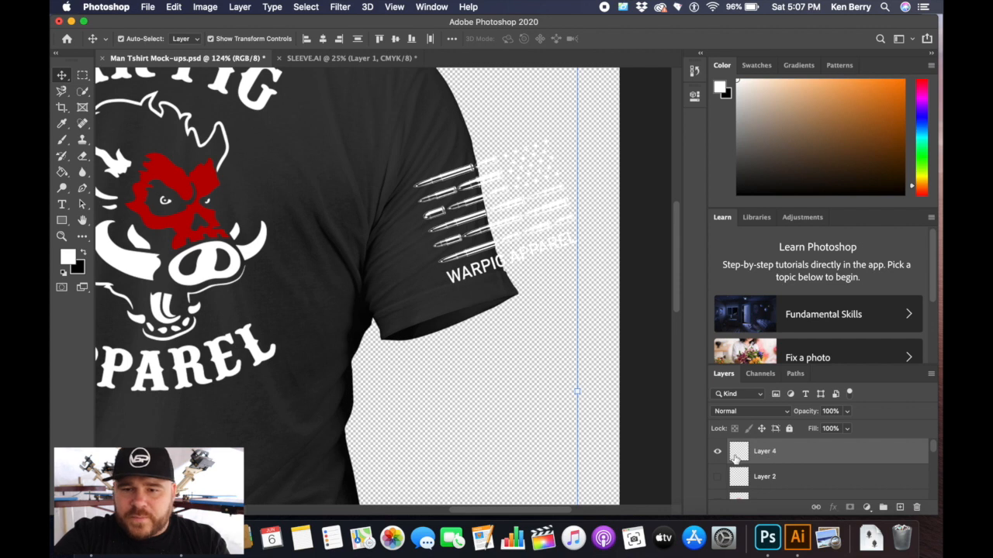
pyautogui.click(717, 452)
pyautogui.click(717, 452)
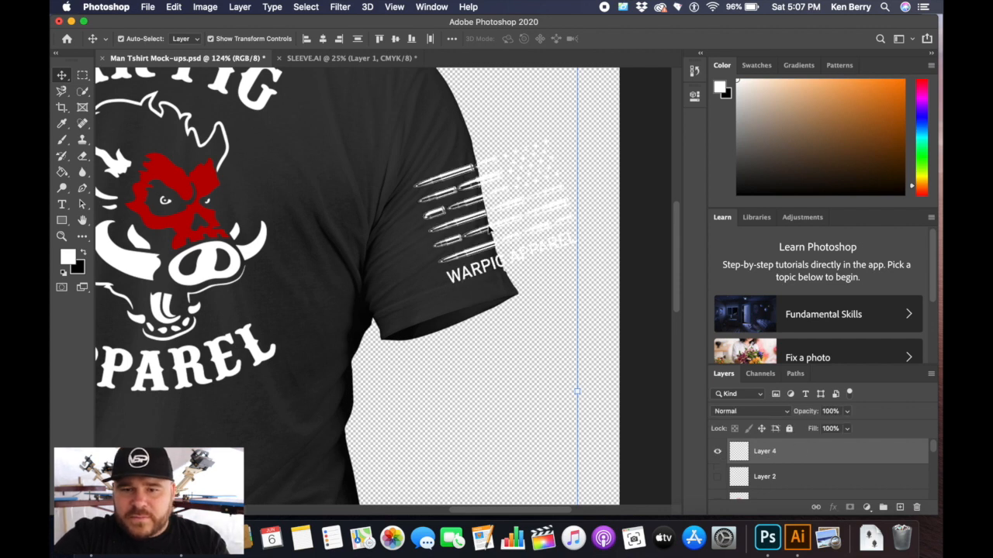
pyautogui.moveTo(475, 219)
pyautogui.mouseDown()
pyautogui.moveTo(482, 232)
pyautogui.moveTo(486, 218)
pyautogui.moveTo(487, 234)
pyautogui.moveTo(475, 223)
pyautogui.mouseUp()
pyautogui.press('super+z')
pyautogui.click(515, 210)
pyautogui.click(515, 204)
pyautogui.moveTo(516, 206)
pyautogui.mouseDown()
pyautogui.moveTo(510, 194)
pyautogui.moveTo(505, 201)
pyautogui.mouseUp()
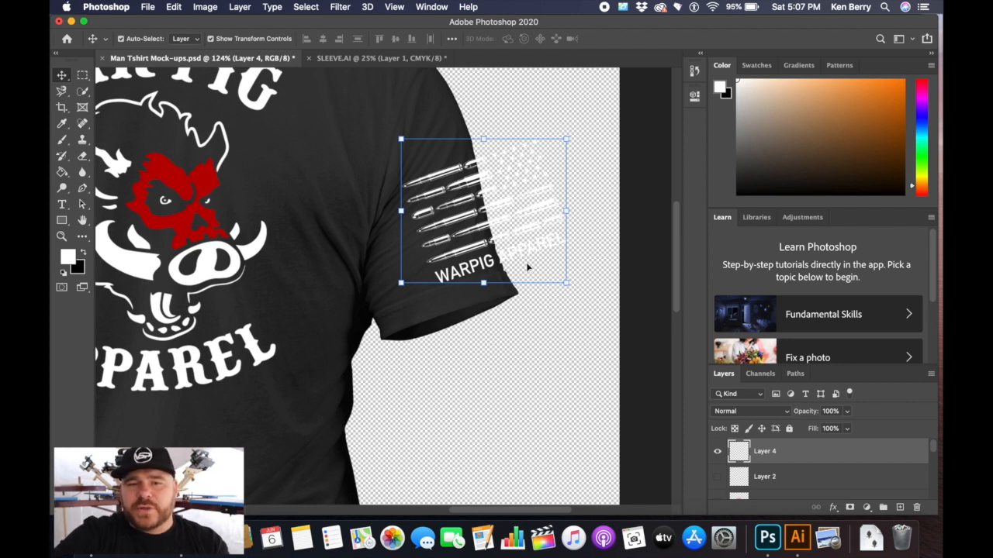
pyautogui.click(578, 109)
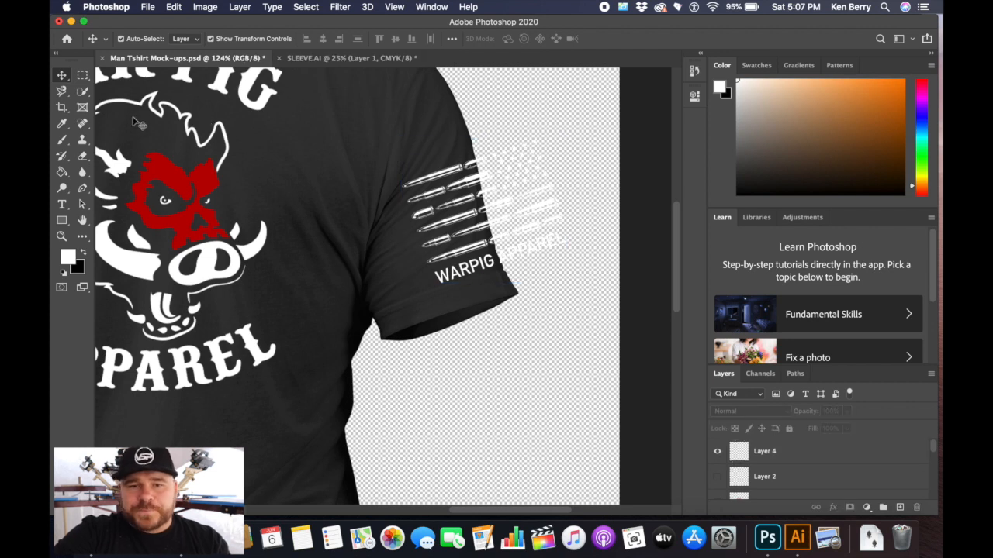
# Erase the part of the flag artwork on Layer 4 that overhangs the sleeve edge, using the regular Eraser tool.
pyautogui.click(84, 156)
pyautogui.rightClick(87, 158)
pyautogui.click(132, 155)
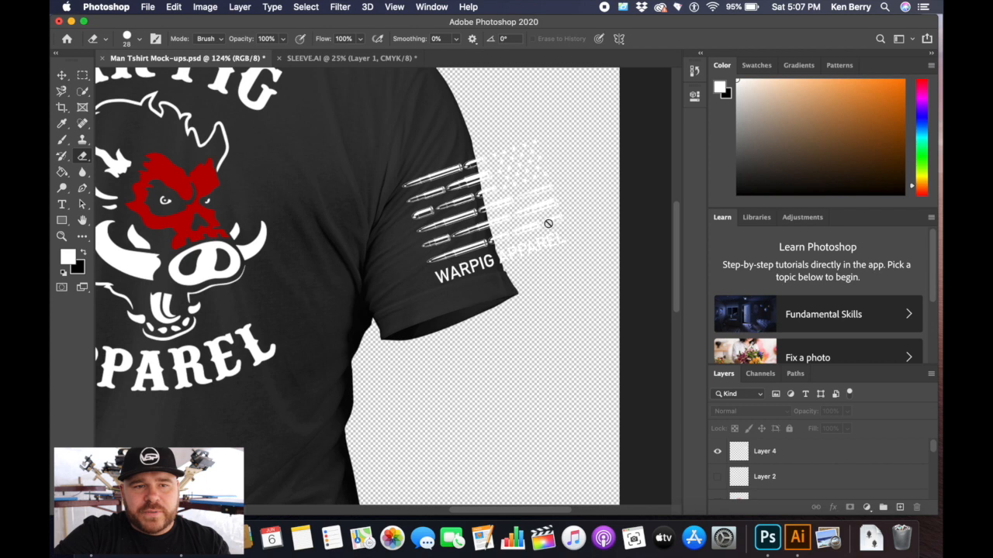
pyautogui.click(784, 452)
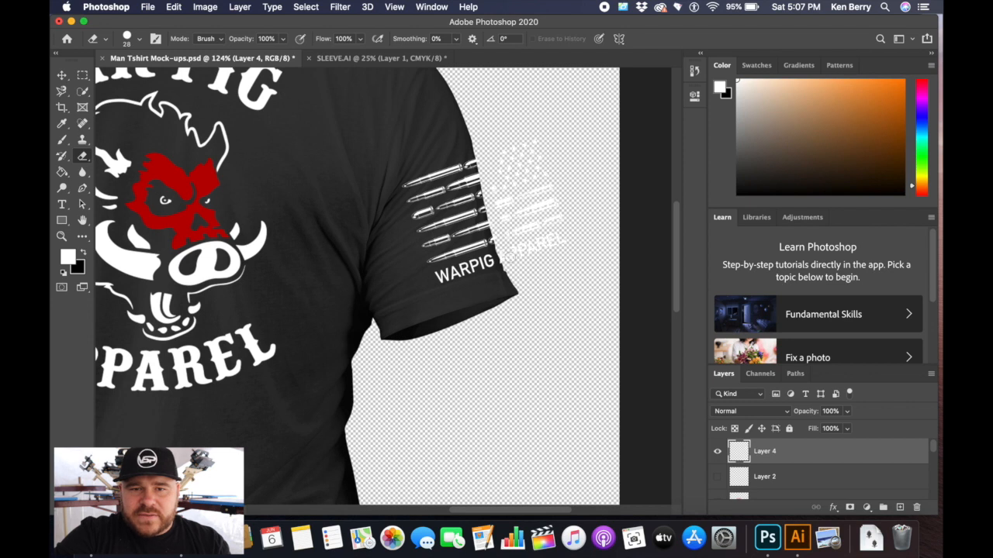
pyautogui.moveTo(519, 234)
pyautogui.mouseDown()
pyautogui.moveTo(543, 246)
pyautogui.moveTo(564, 232)
pyautogui.moveTo(511, 208)
pyautogui.mouseUp()
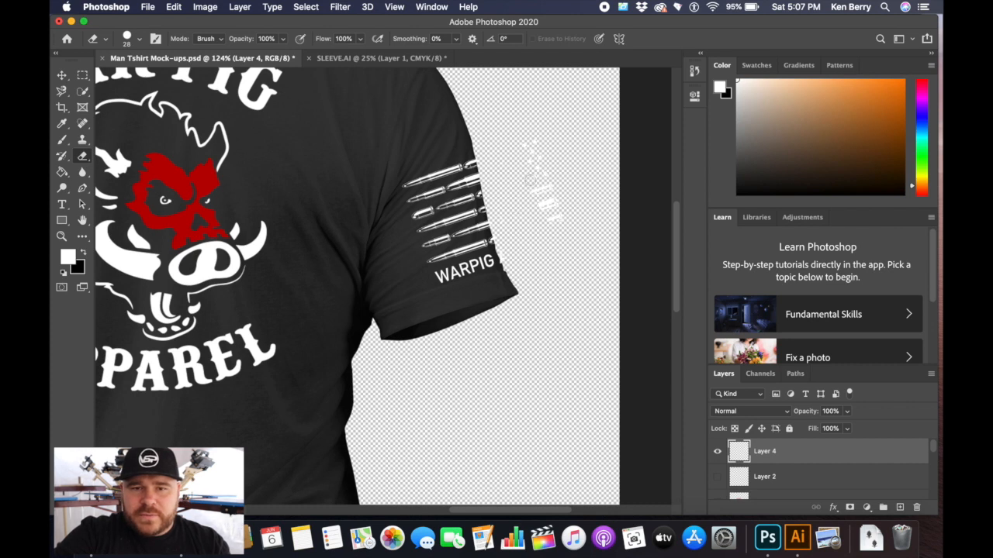
pyautogui.moveTo(540, 174); pyautogui.dragTo(551, 204)
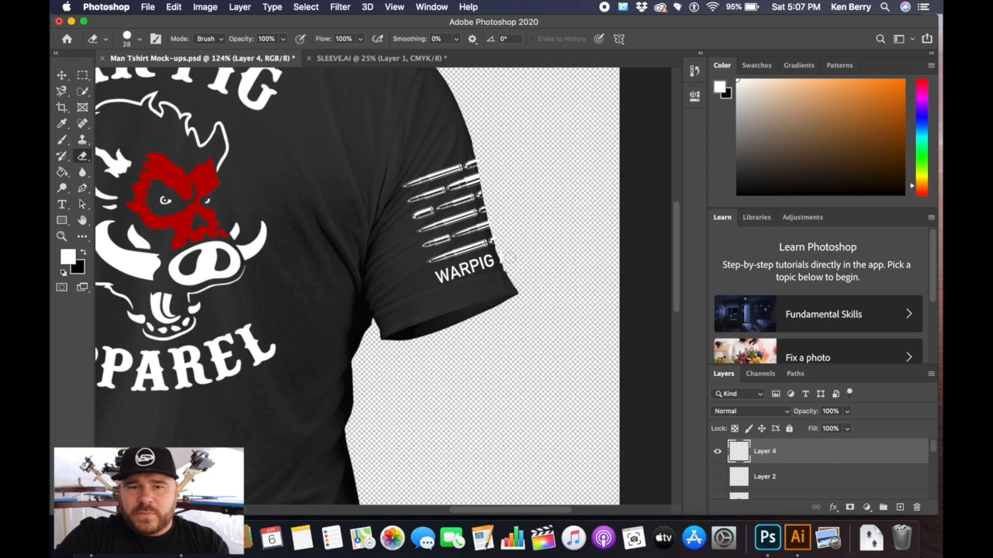
# Move Layer 4 with the sleeve flag into the T-shirt -6 (Back) group, directly above the Shadow layer, and keep it visible.
pyautogui.scroll(-6, 540, 207)
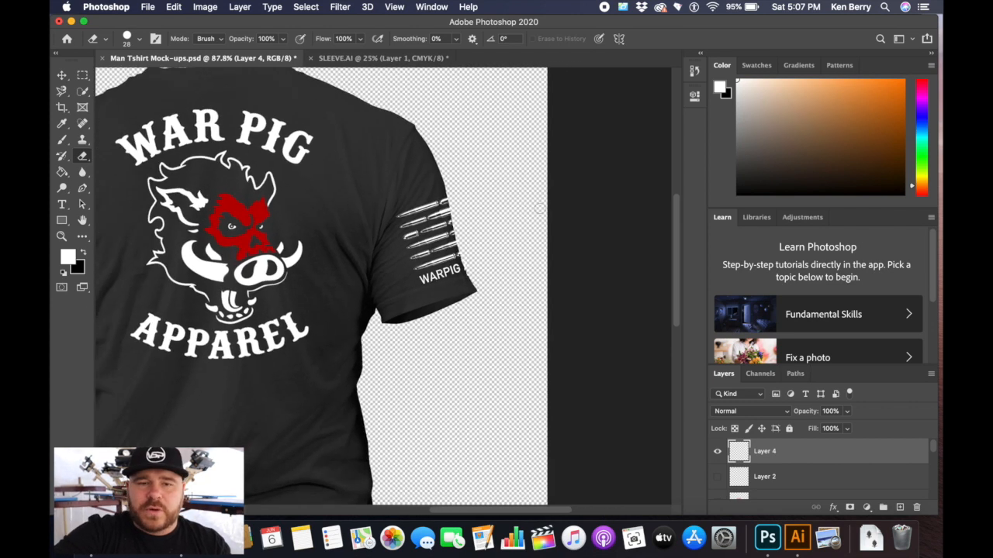
pyautogui.scroll(-3, 539, 207)
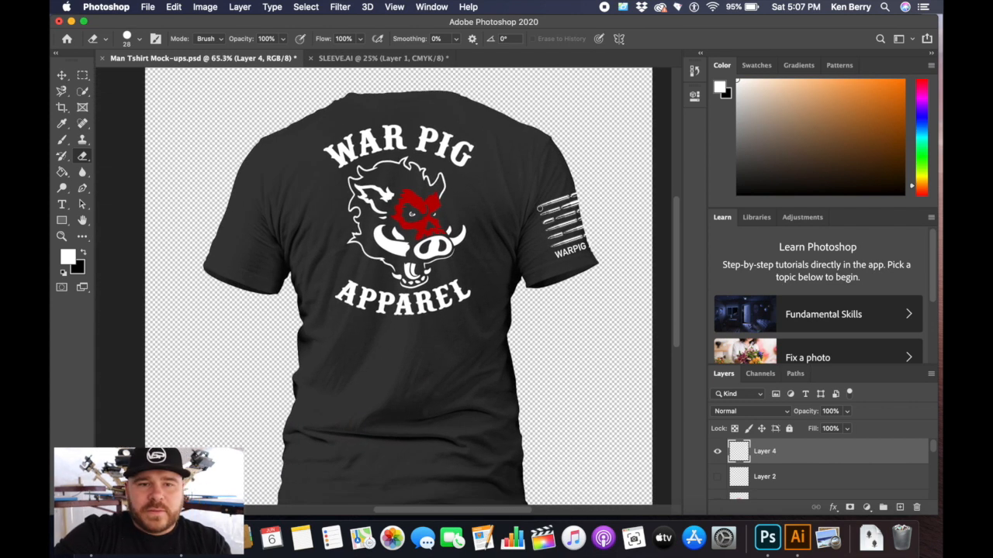
pyautogui.scroll(-3, 540, 207)
pyautogui.scroll(2, 539, 207)
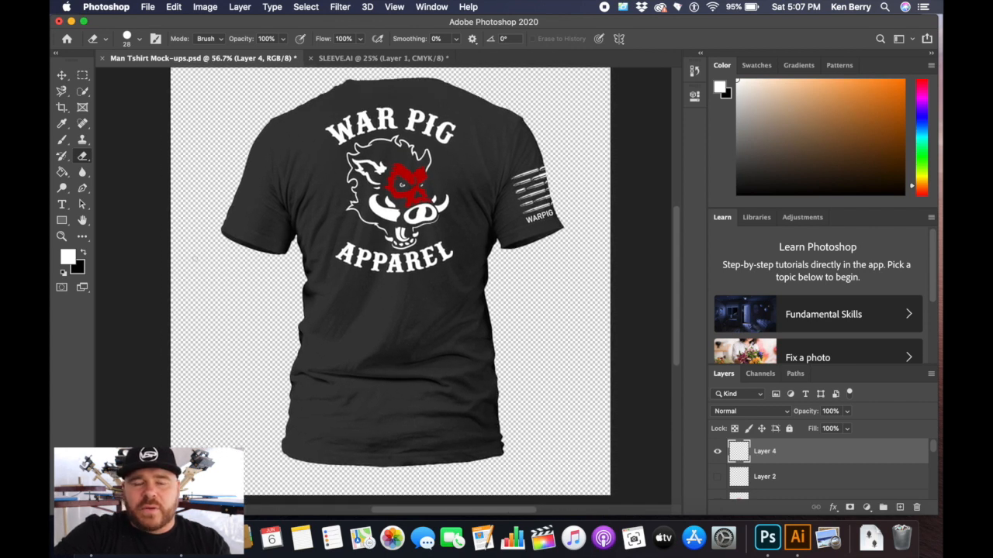
pyautogui.scroll(-1, 379, 253)
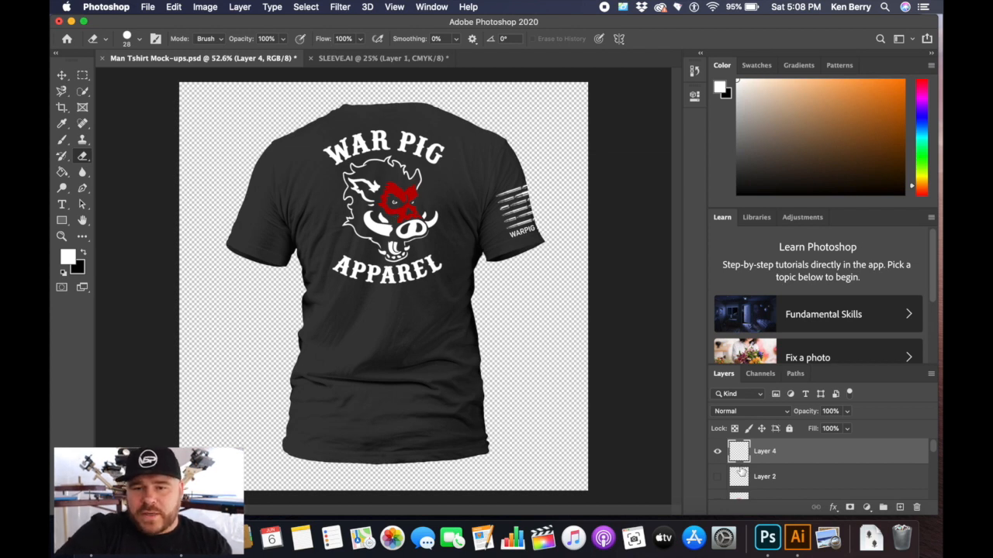
pyautogui.scroll(5, 934, 452)
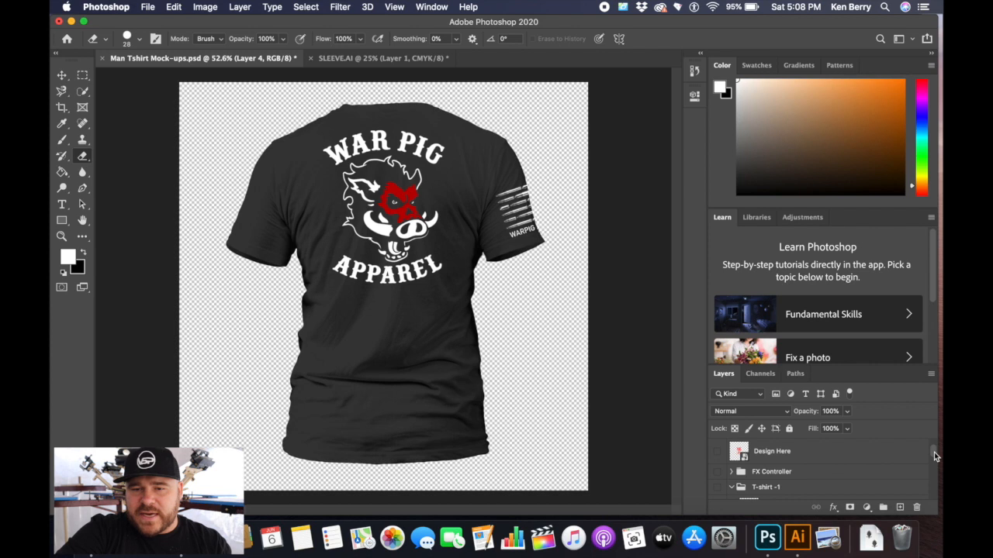
pyautogui.scroll(-5, 732, 457)
pyautogui.click(715, 454)
pyautogui.moveTo(788, 453); pyautogui.dragTo(764, 439)
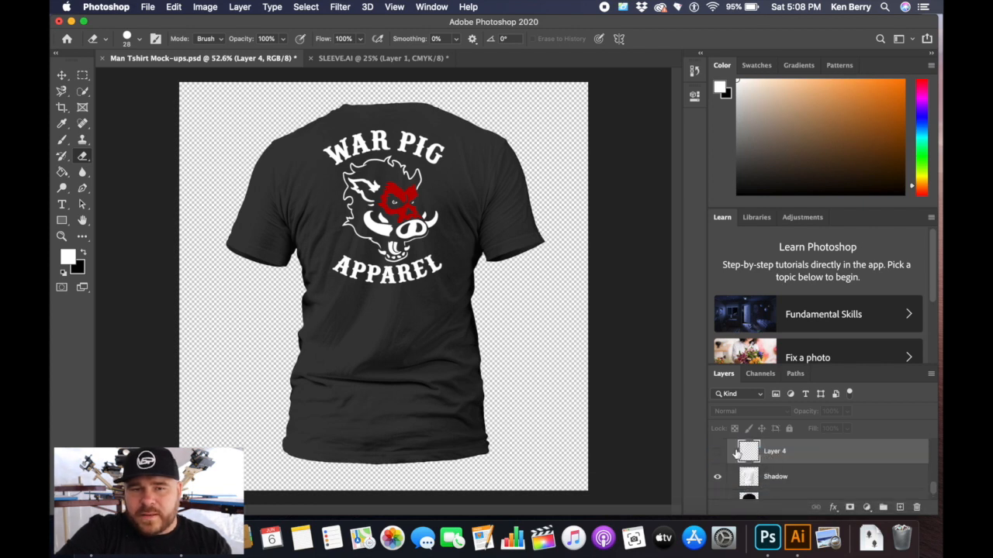
pyautogui.click(718, 454)
# Switch the mock-up to the front view by hiding the T-shirt -6 (Back) group and showing the T-shirt -1 group.
pyautogui.scroll(-5, 806, 458)
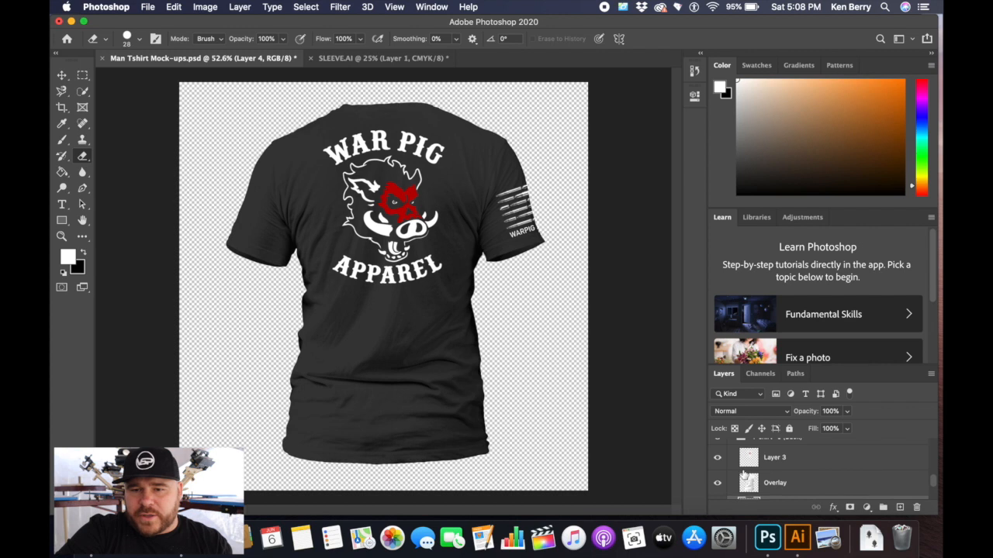
pyautogui.click(717, 456)
pyautogui.click(717, 456)
pyautogui.click(716, 456)
pyautogui.click(717, 456)
pyautogui.click(717, 459)
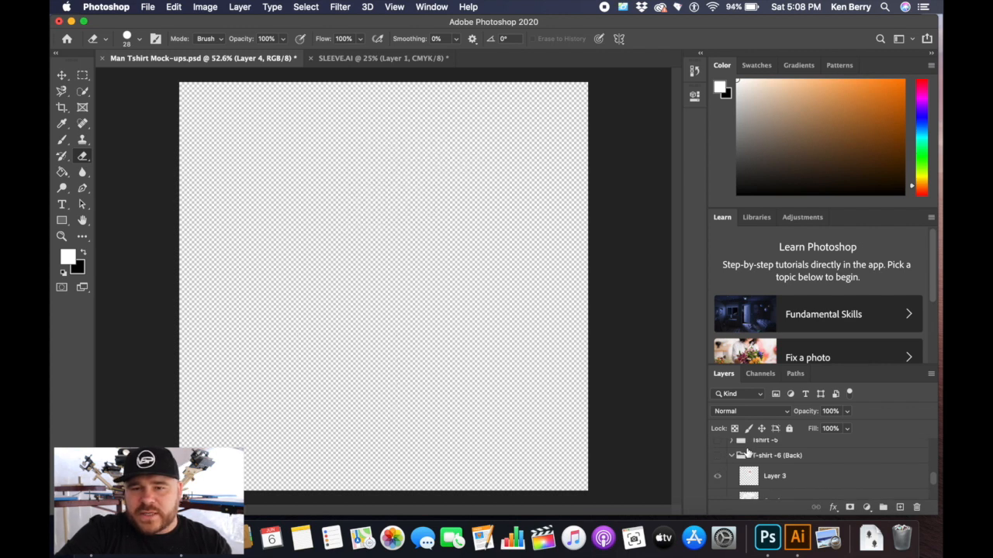
pyautogui.scroll(5, 745, 457)
pyautogui.scroll(-1, 740, 455)
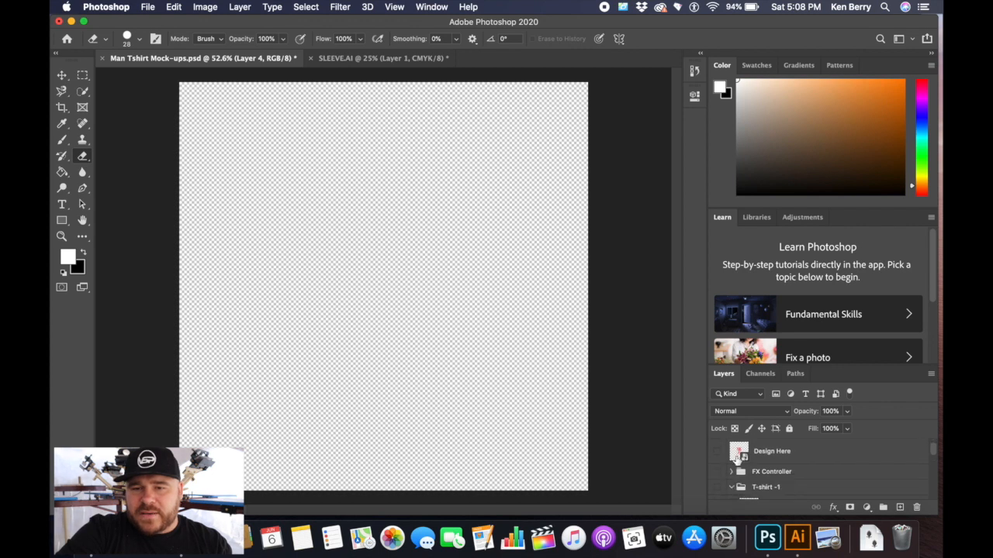
pyautogui.click(718, 487)
# Show Layer 2 with the front sleeve flag and move it into the T-shirt -1 group, directly above Layer 1.
pyautogui.scroll(-2, 732, 463)
pyautogui.scroll(-1, 729, 465)
pyautogui.scroll(3, 732, 464)
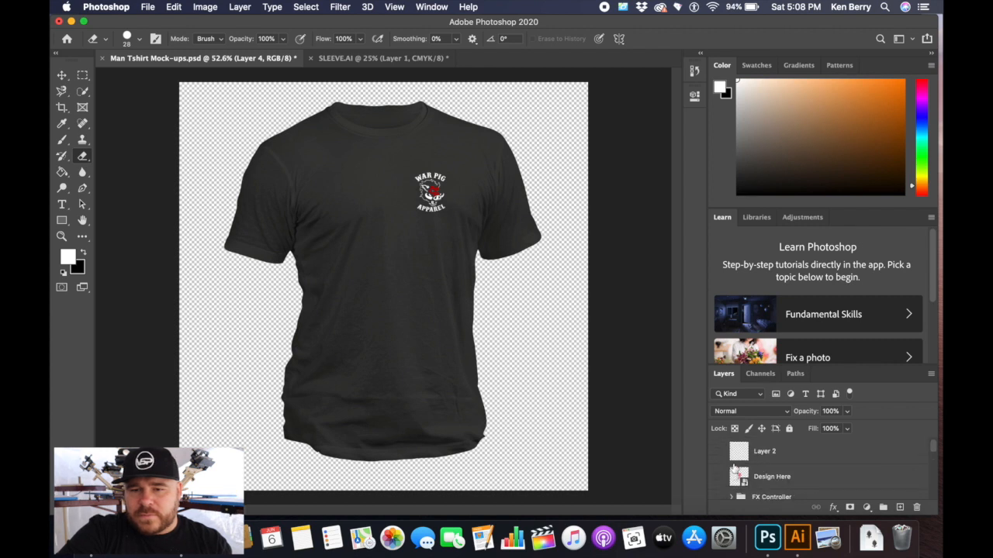
pyautogui.click(717, 451)
pyautogui.moveTo(817, 452); pyautogui.dragTo(779, 501)
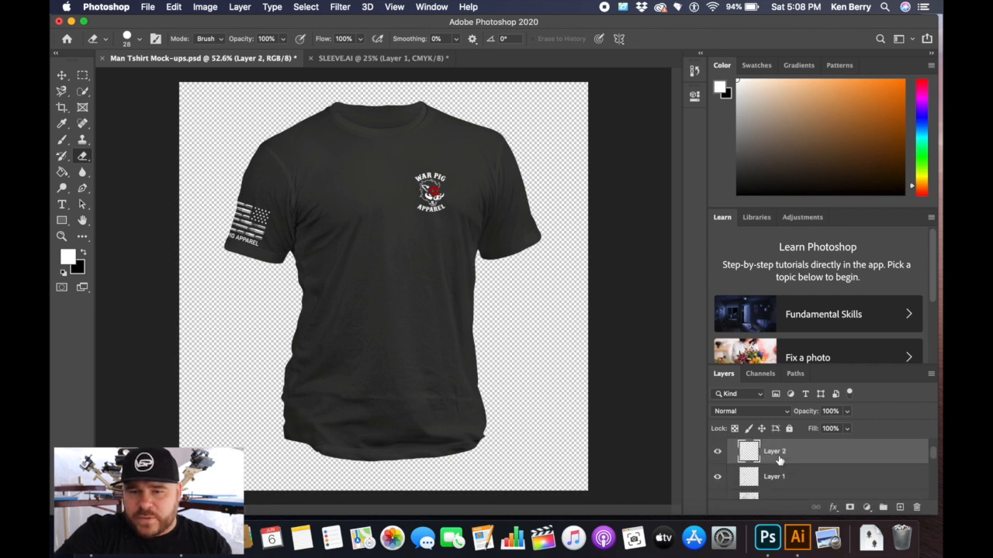
pyautogui.scroll(2, 768, 457)
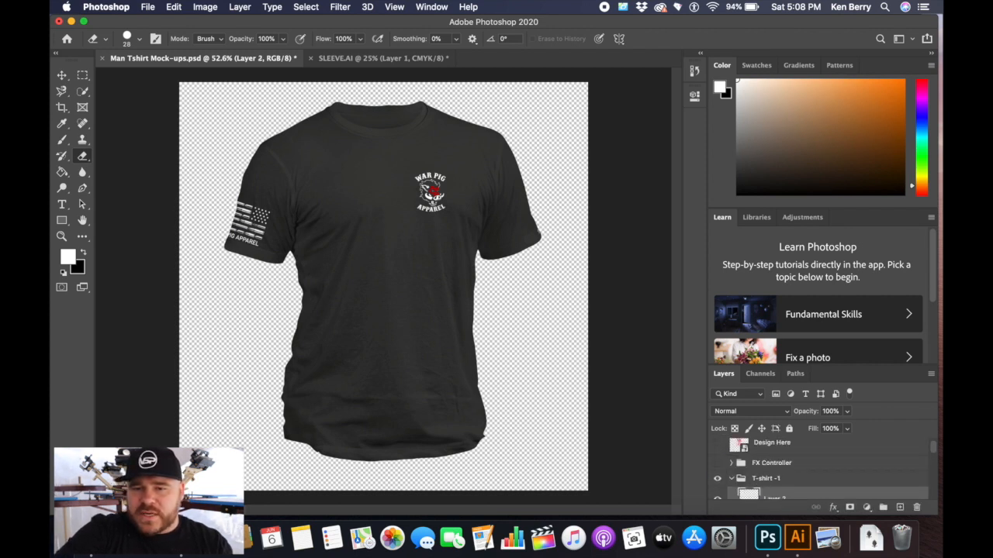